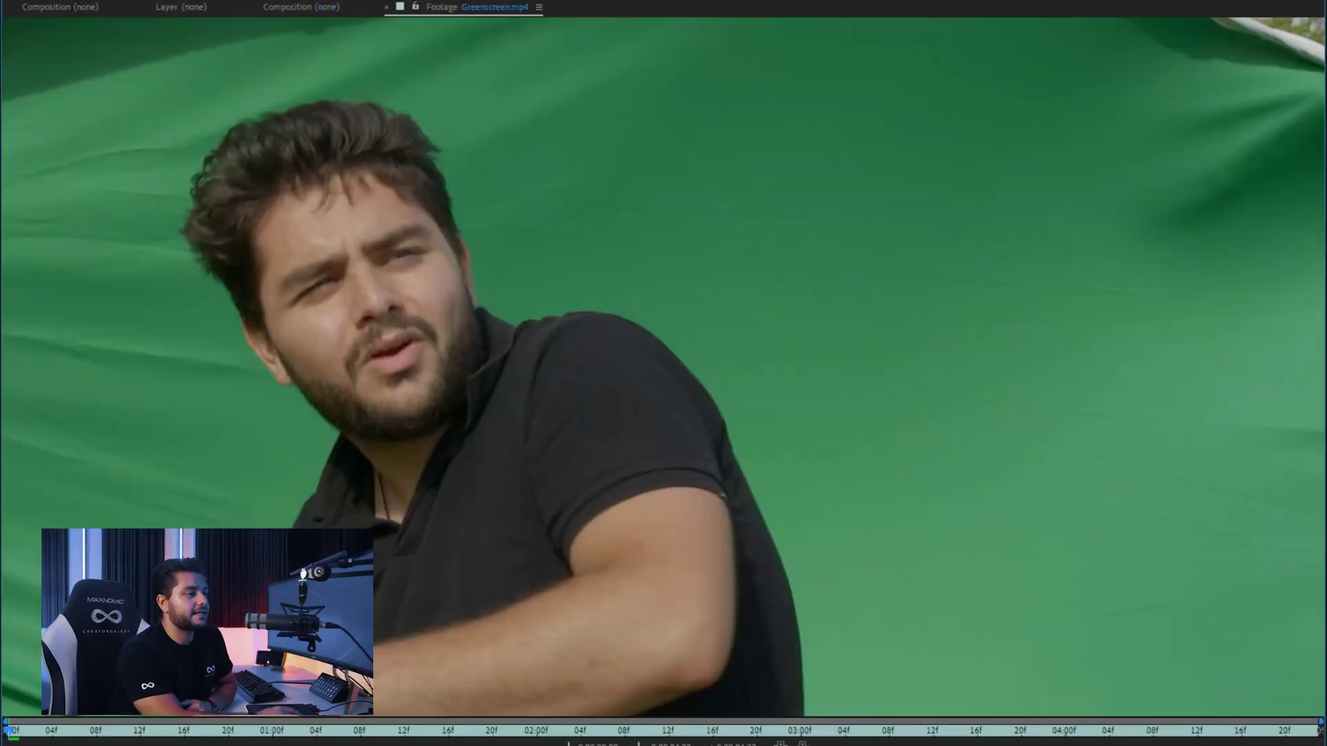
# Scrub through Greenscreen.mp4 in the Footage panel to preview the man against the green screen
pyautogui.moveTo(64, 731); pyautogui.dragTo(746, 731)
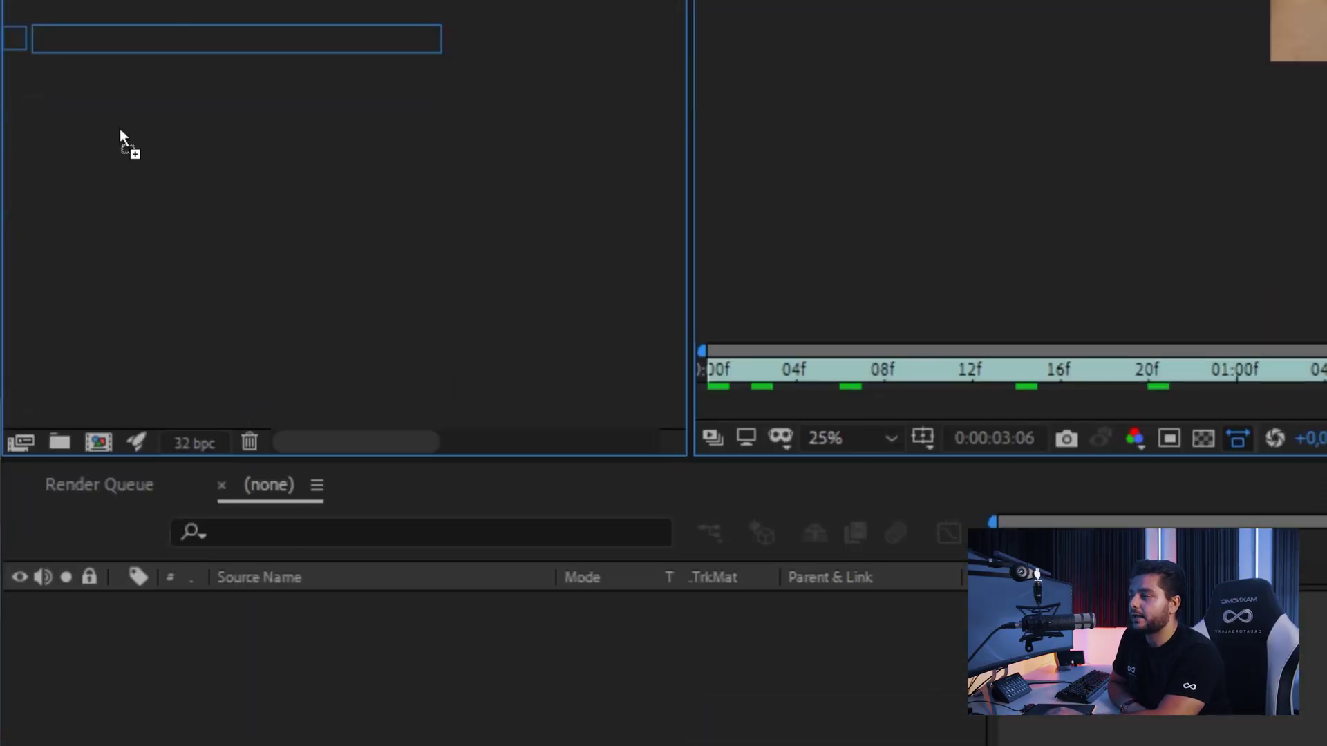
# Make a Greenscreen composition from Greenscreen.mp4, set magnification to Fit up to 100%, and play it back
pyautogui.click(97, 452)
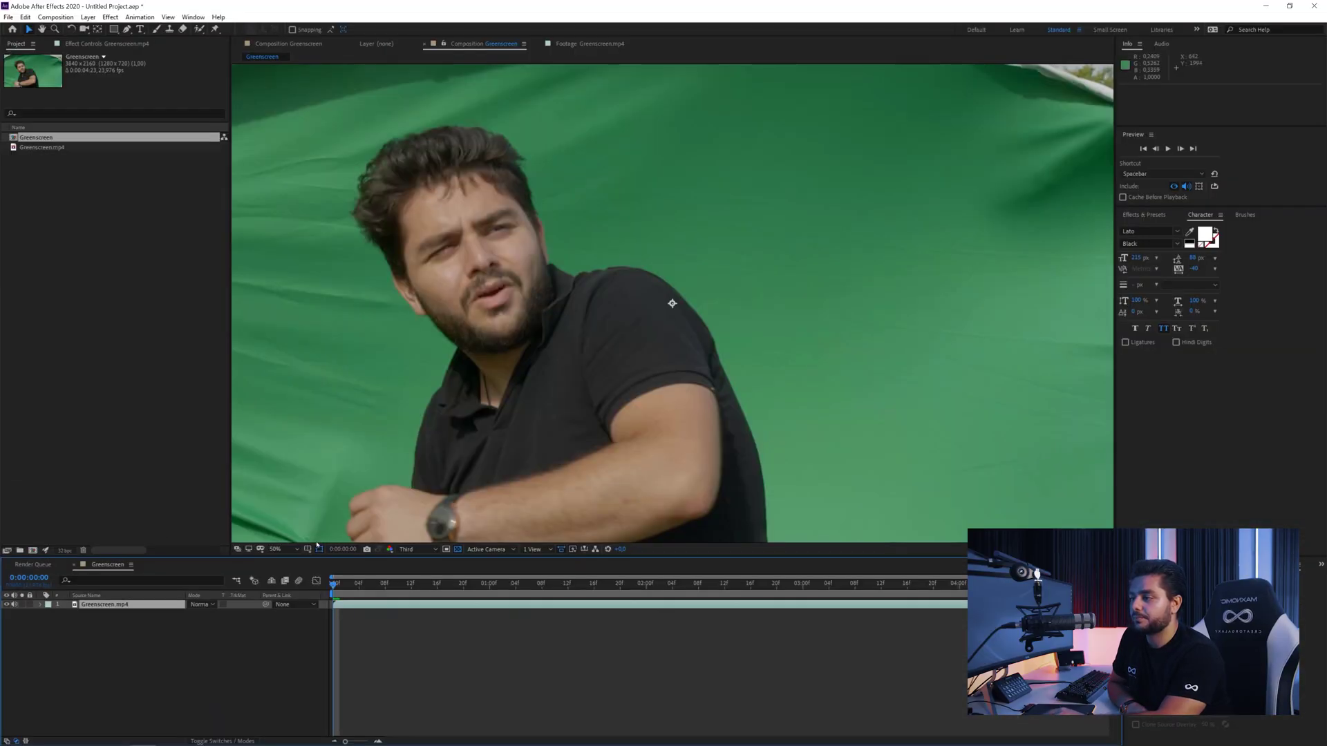
pyautogui.click(273, 549)
pyautogui.click(297, 571)
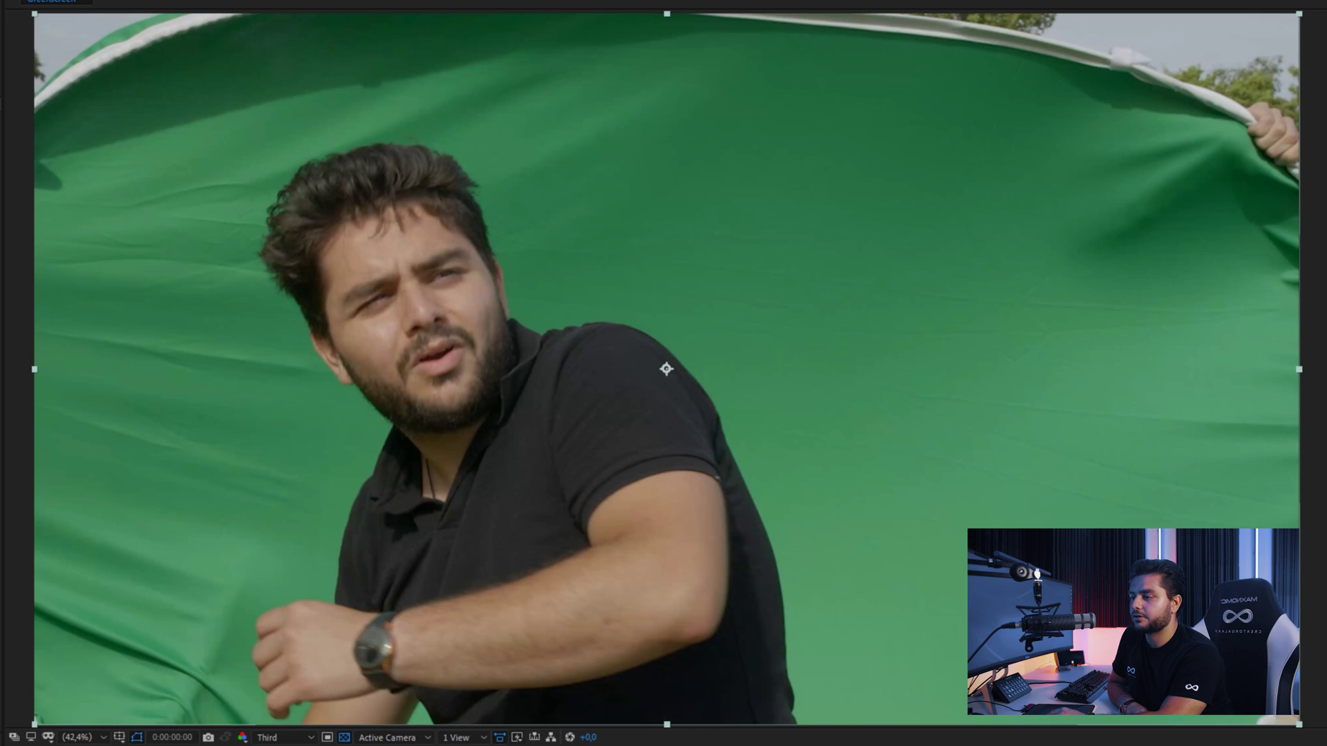
pyautogui.press('space')
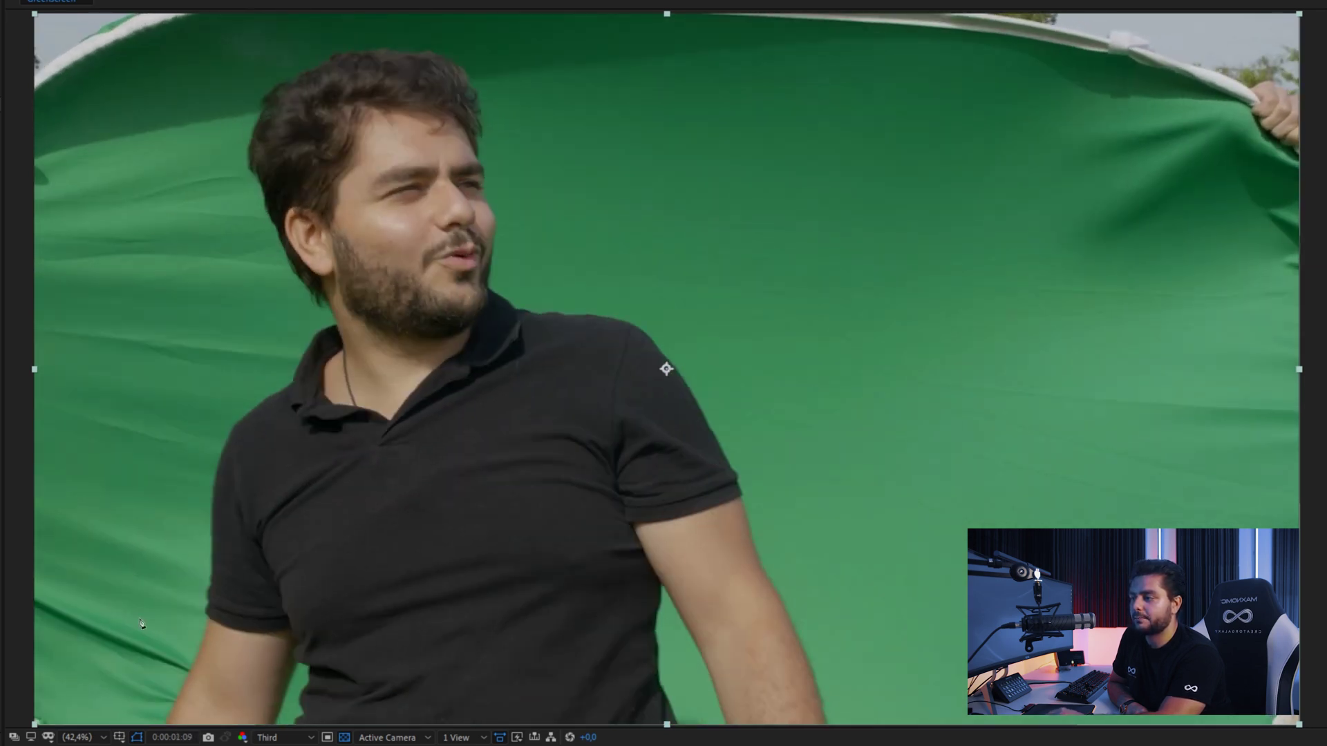
# At 25% zoom, draw a closed six-point Pen mask around the man, curving it above his head
pyautogui.press(',')
pyautogui.press(',')
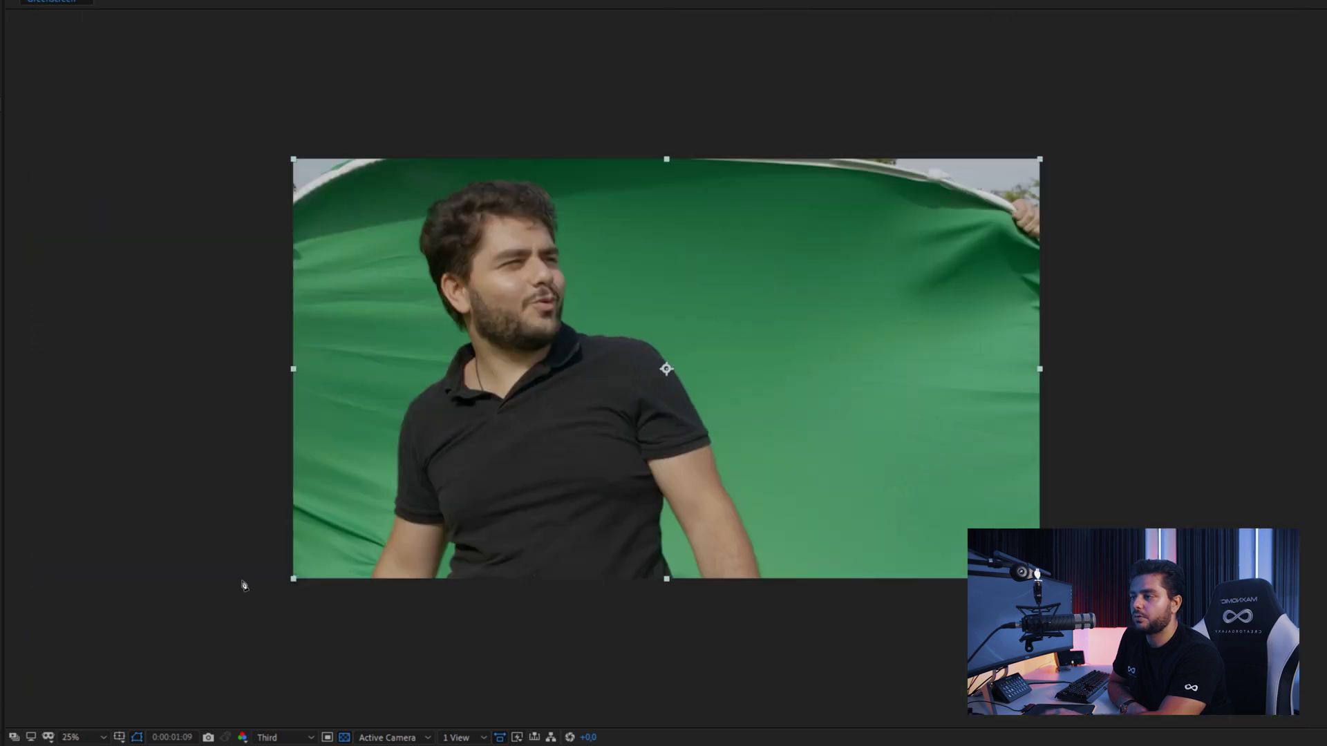
pyautogui.click(246, 570)
pyautogui.click(305, 284)
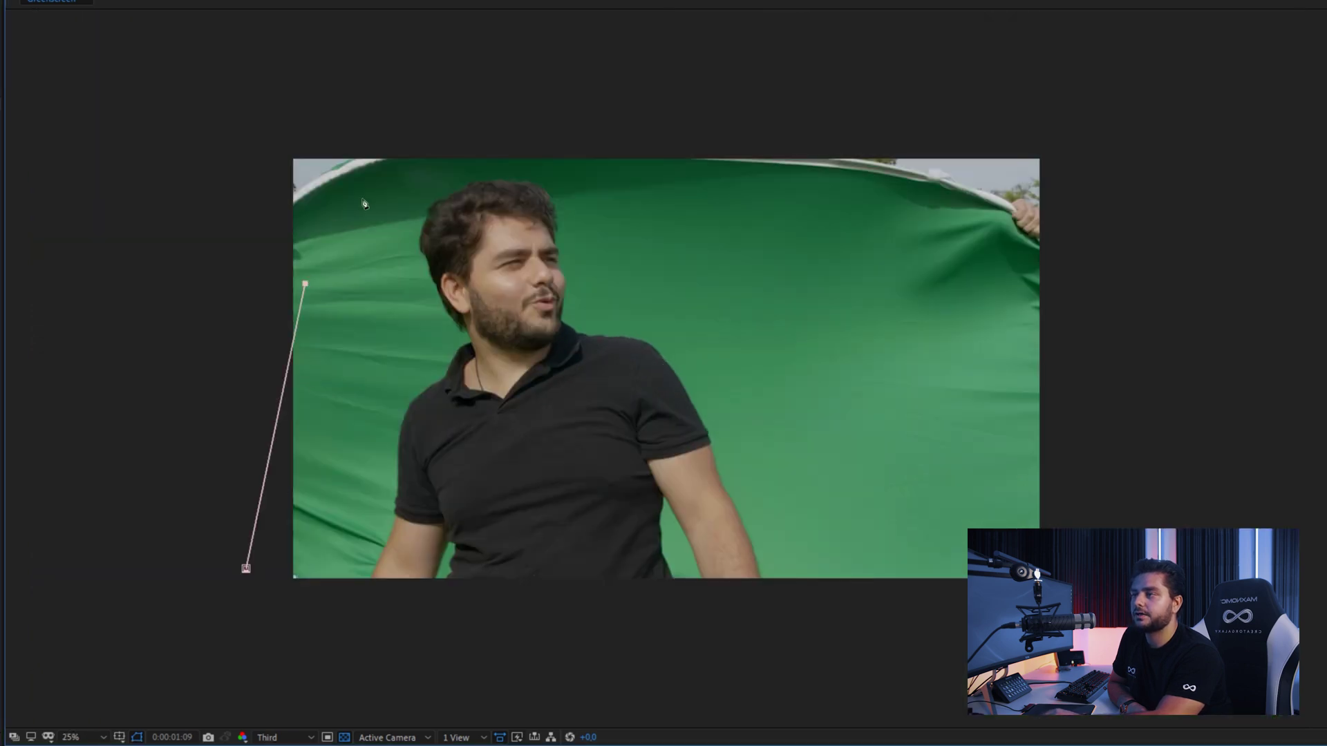
pyautogui.moveTo(579, 163); pyautogui.dragTo(658, 185)
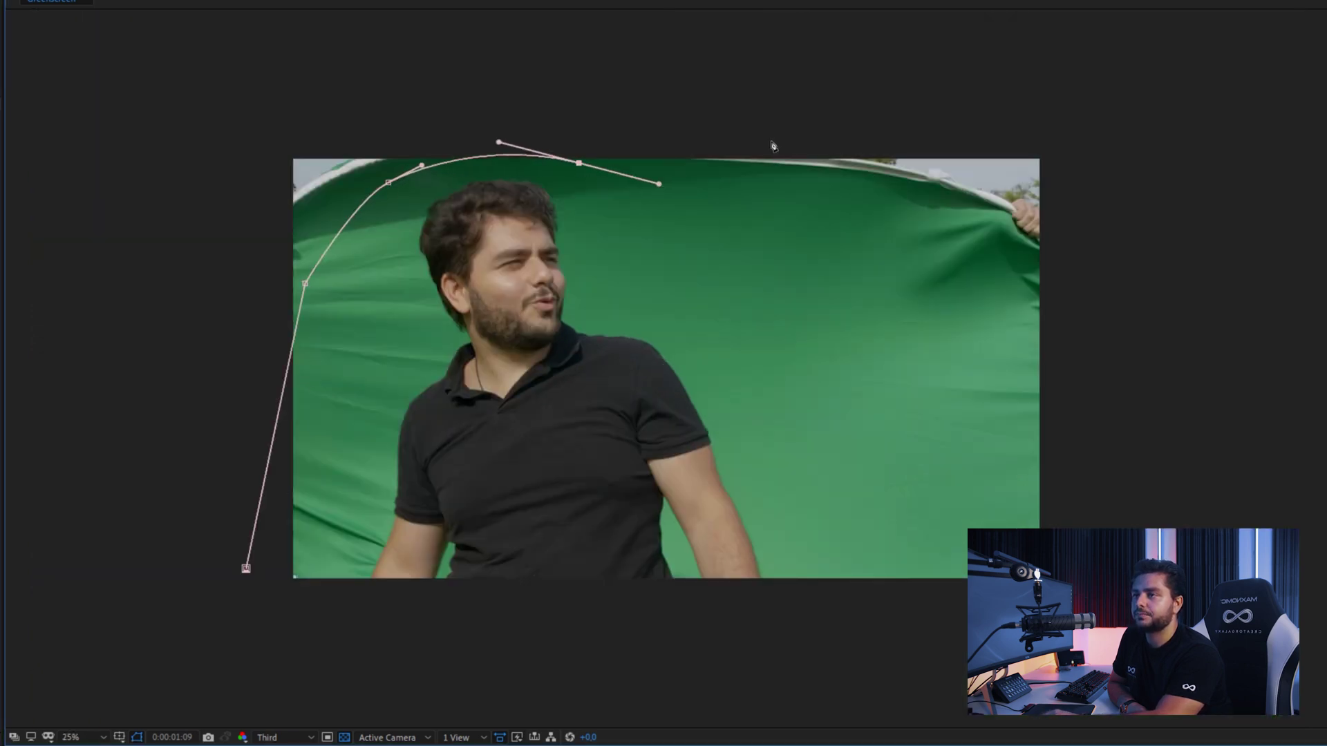
pyautogui.click(874, 340)
pyautogui.click(890, 595)
pyautogui.click(238, 619)
pyautogui.click(246, 569)
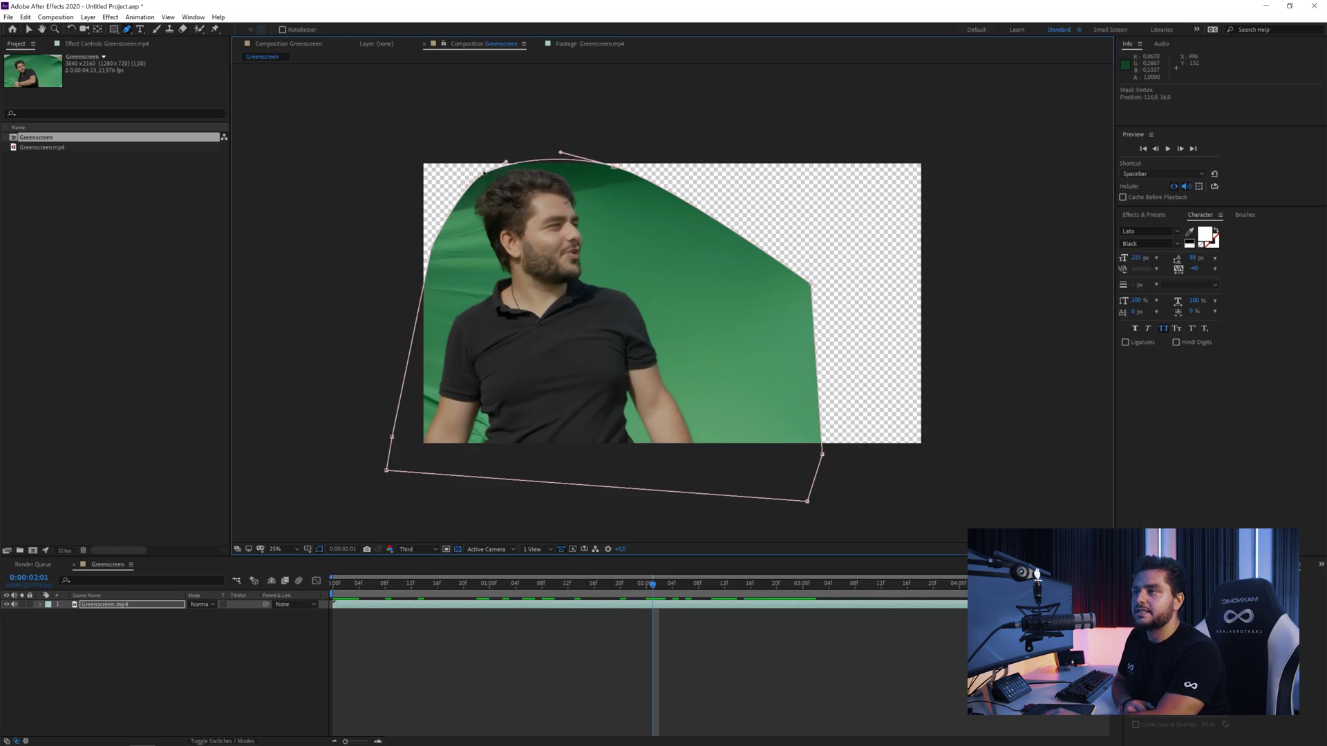
# Adjust the top mask points outward and play the clip to check mask coverage
pyautogui.moveTo(483, 172); pyautogui.dragTo(480, 166)
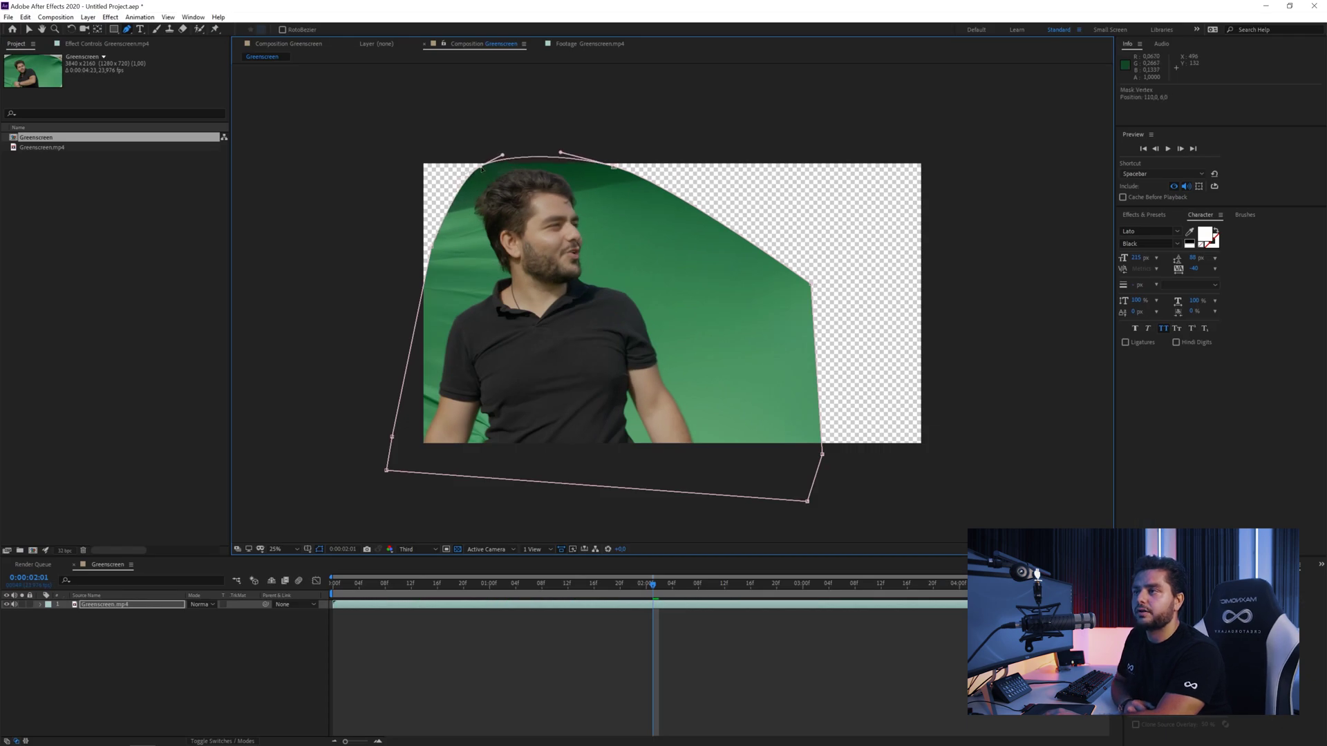
pyautogui.press('space')
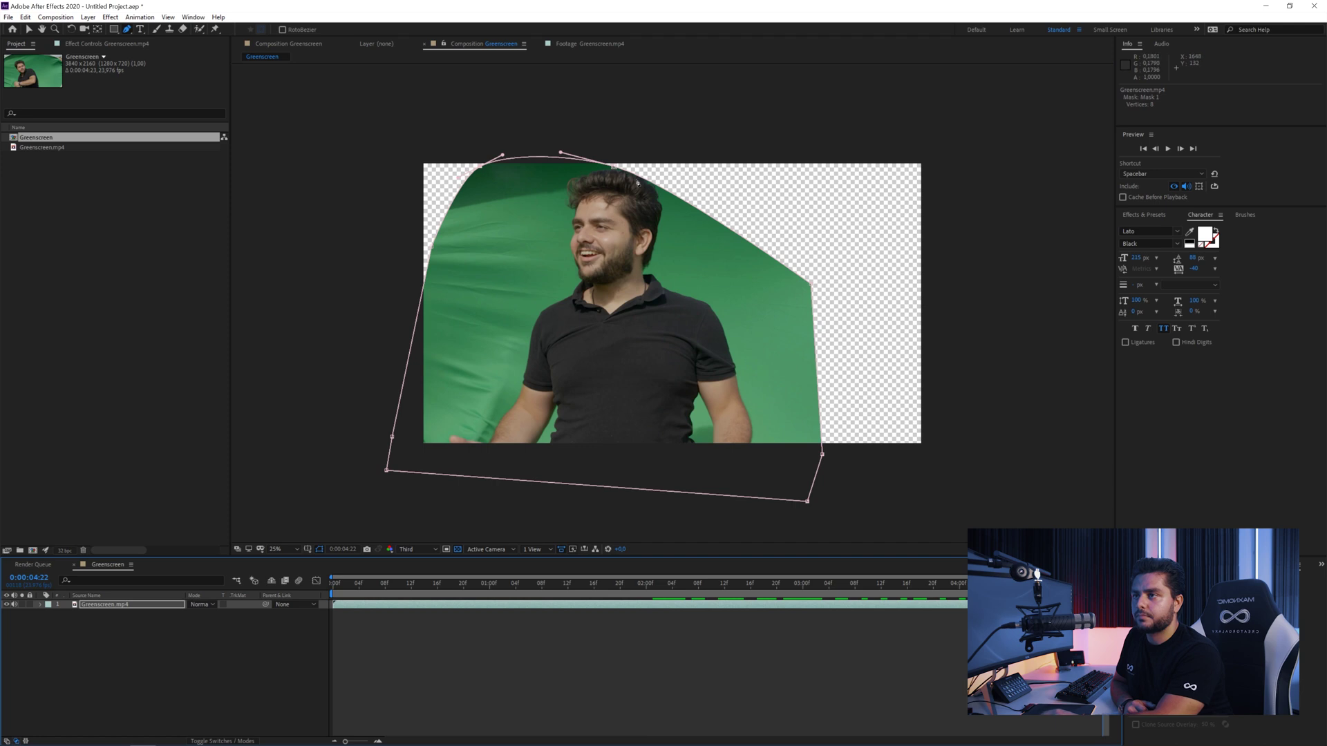
pyautogui.moveTo(614, 167); pyautogui.dragTo(631, 162)
# Scrub the timeline to confirm the man stays inside the mask, then scale Greenscreen.mp4 to 103%
pyautogui.moveTo(964, 584); pyautogui.dragTo(450, 595)
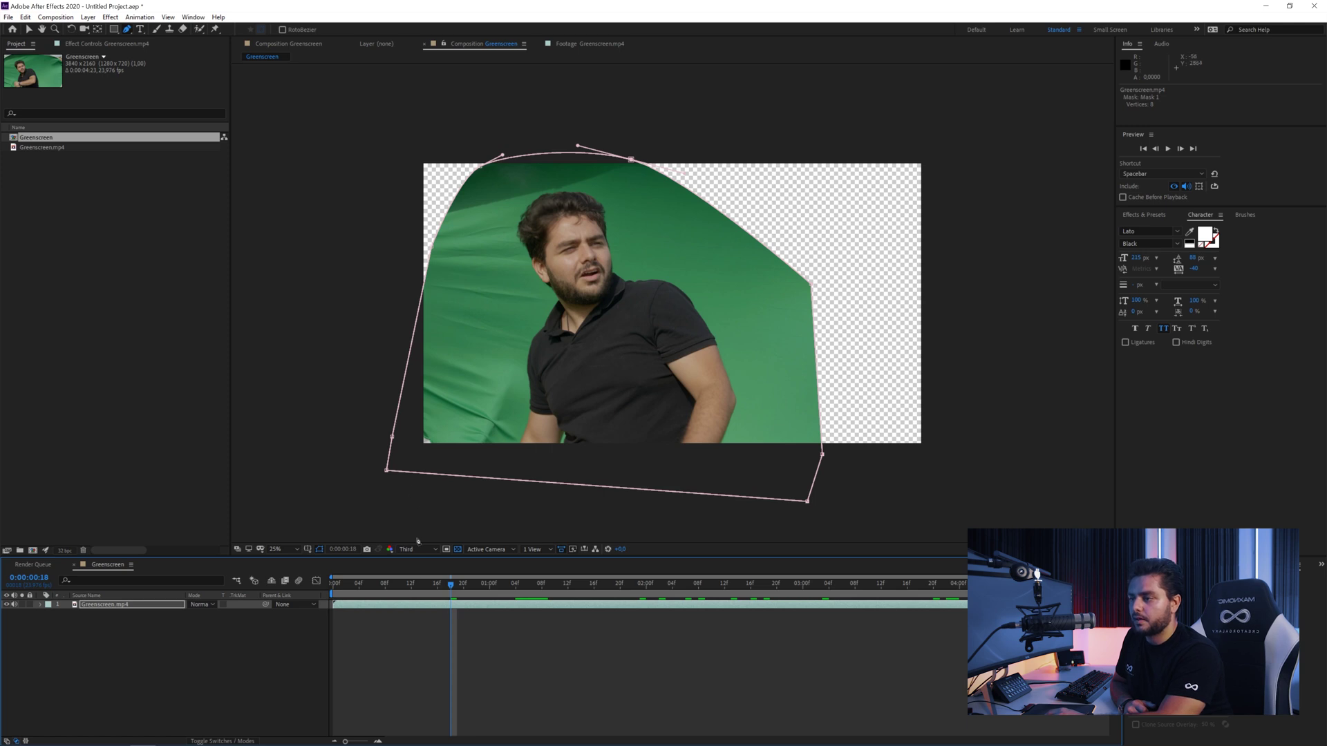
pyautogui.moveTo(453, 595); pyautogui.dragTo(580, 589)
pyautogui.click(138, 604)
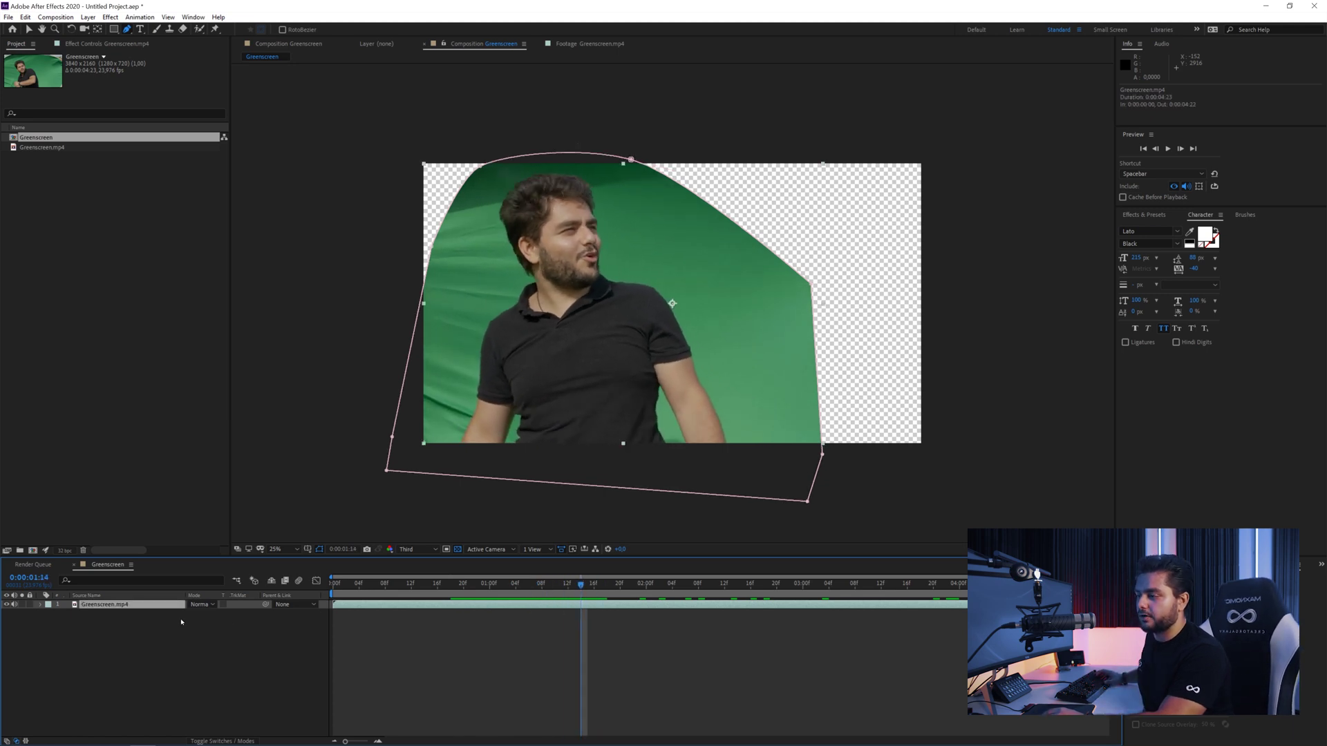
pyautogui.moveTo(217, 615); pyautogui.dragTo(219, 615)
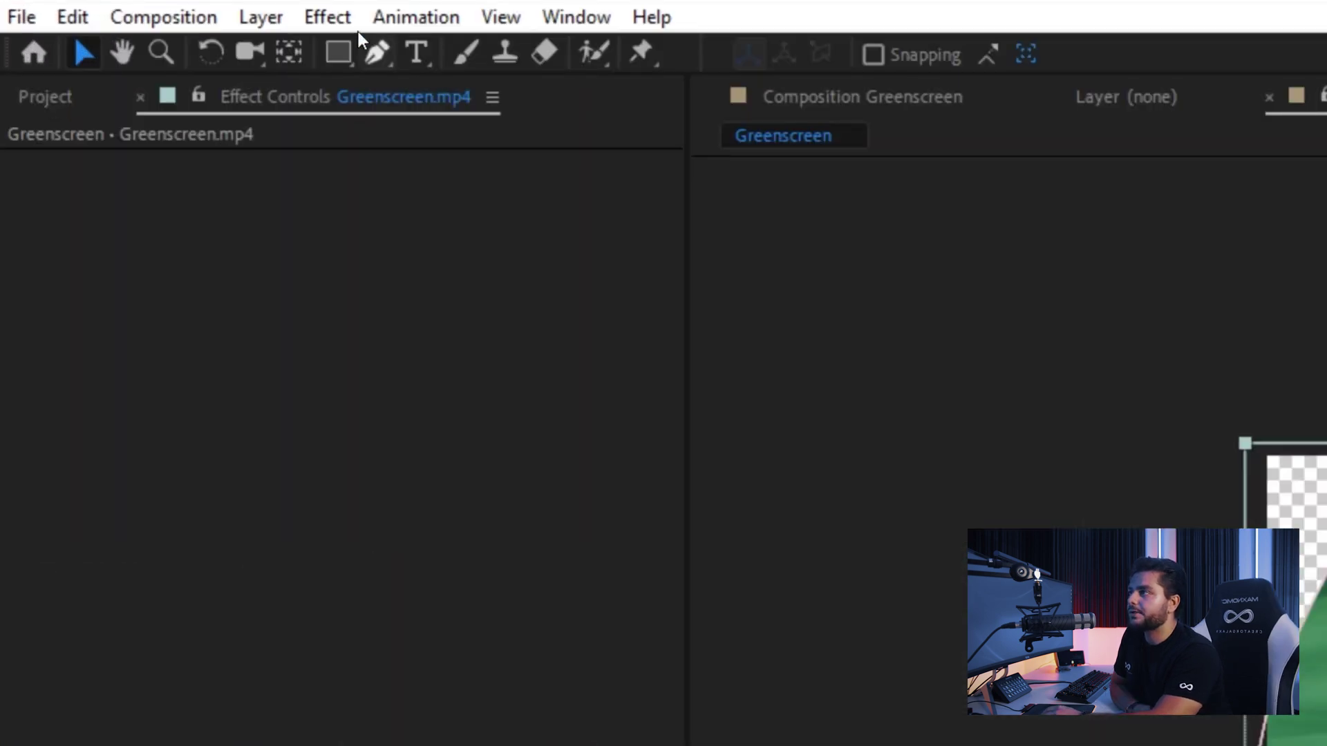
# Apply Keylight (1.2), sample the green as Screen Colour, and set View to Screen Matte
pyautogui.click(111, 17)
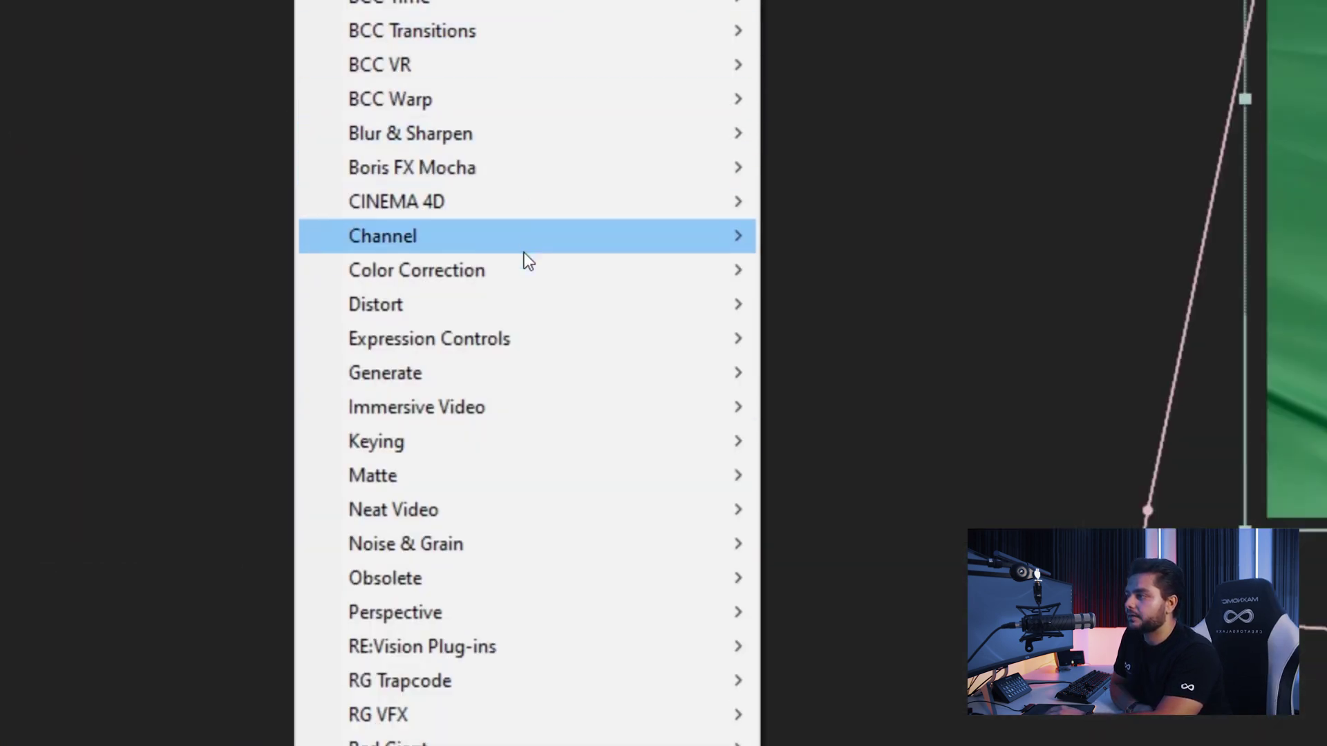
pyautogui.moveTo(446, 450)
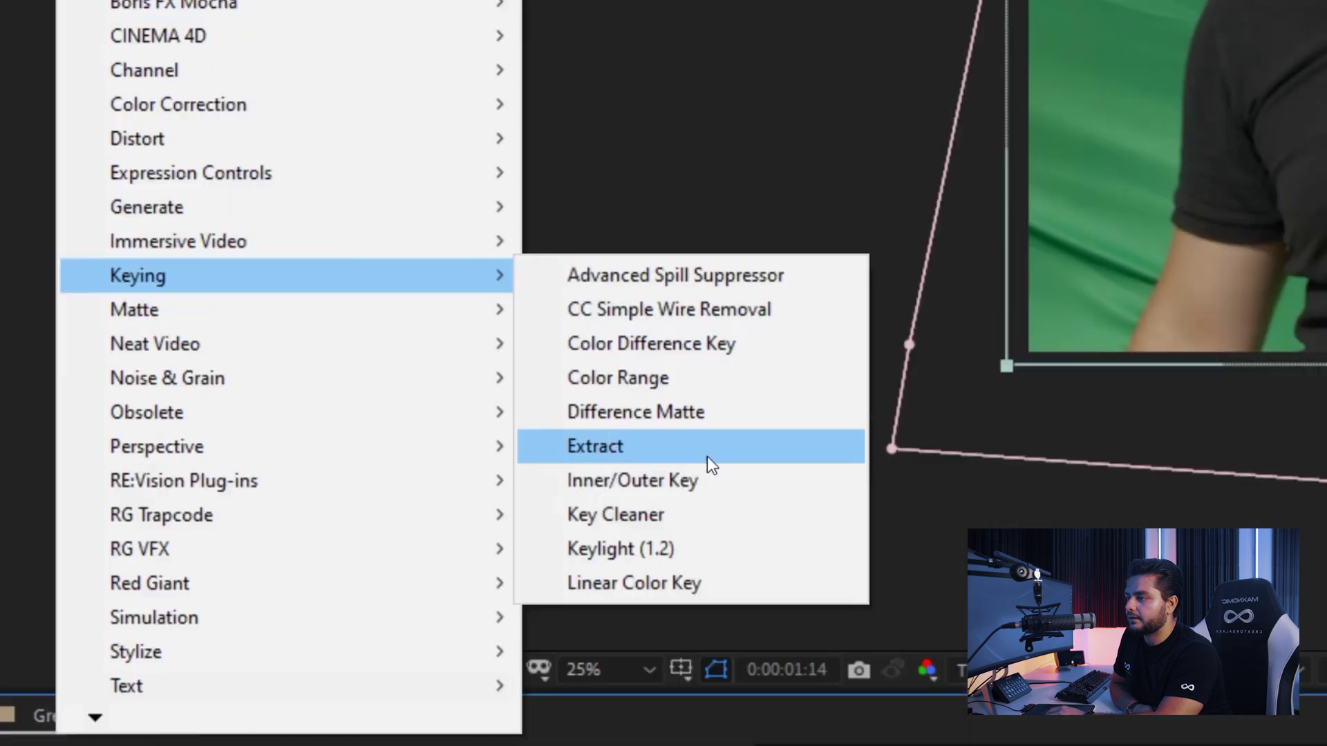
pyautogui.click(714, 546)
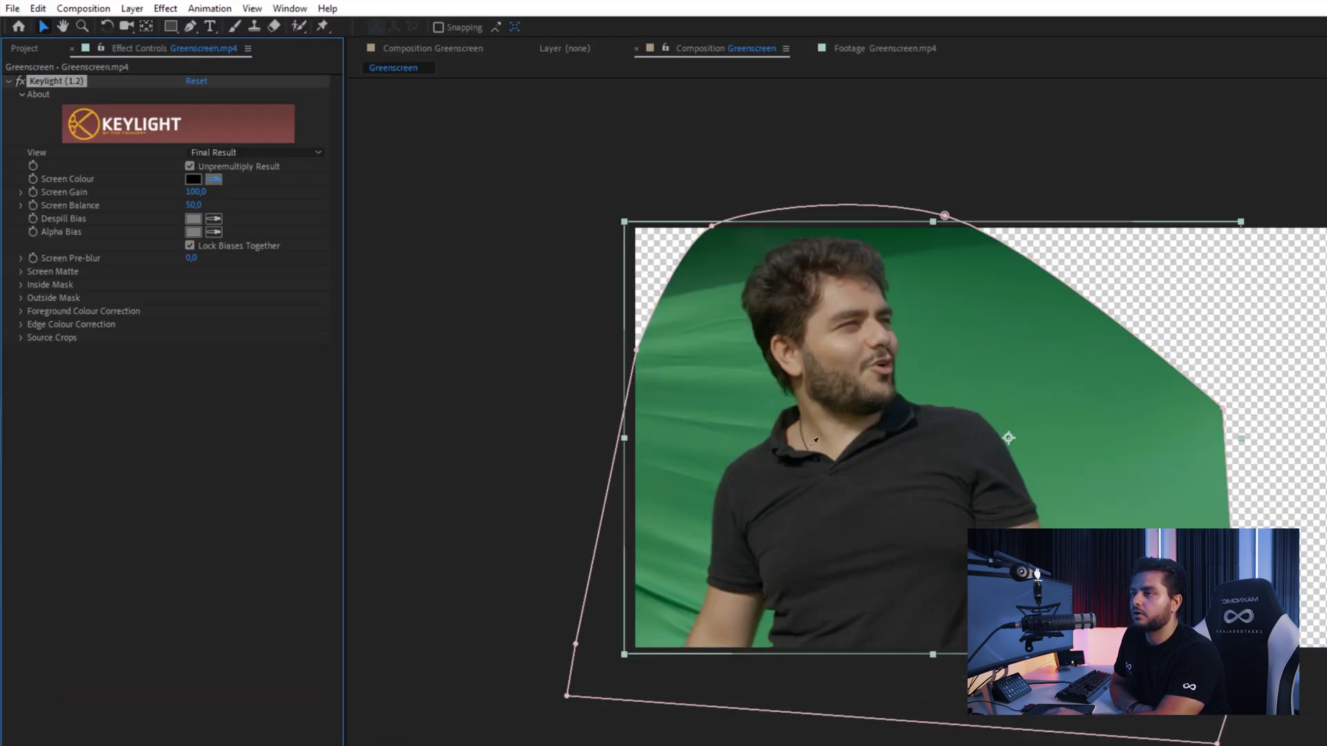
pyautogui.click(950, 338)
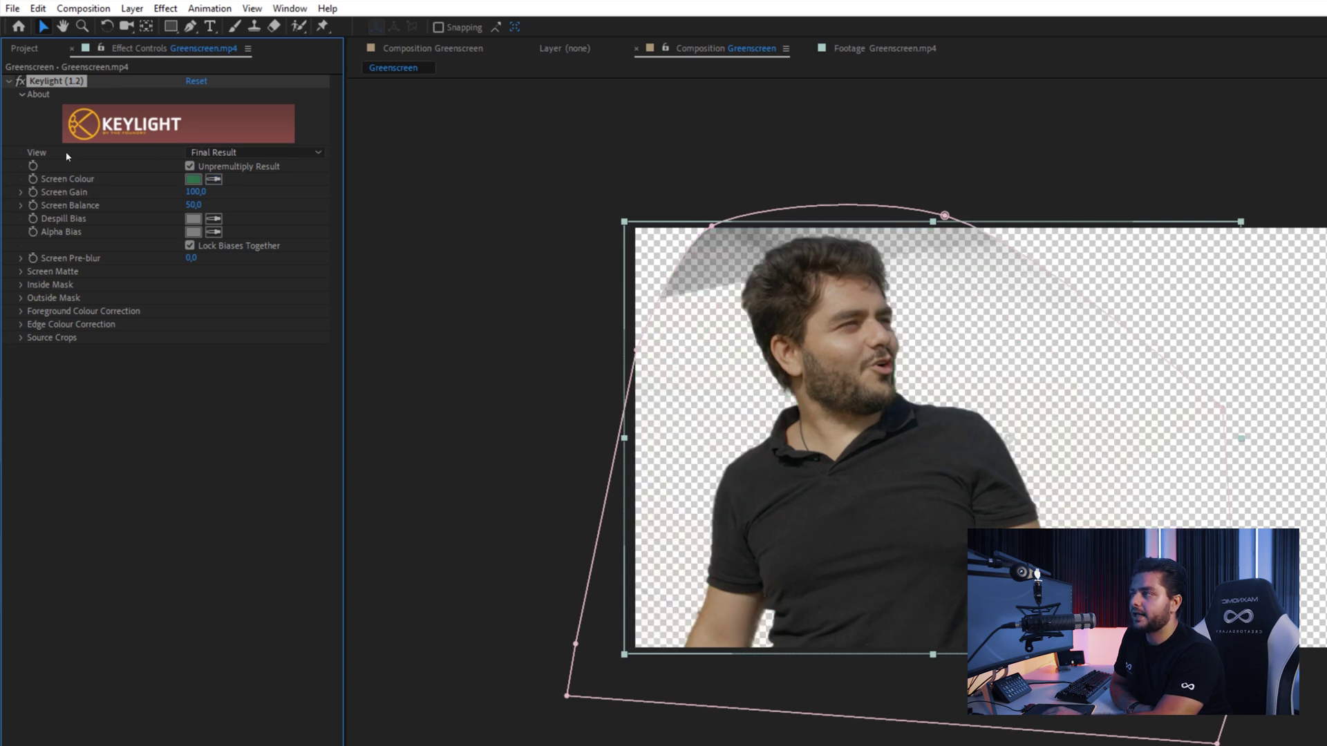
pyautogui.click(234, 153)
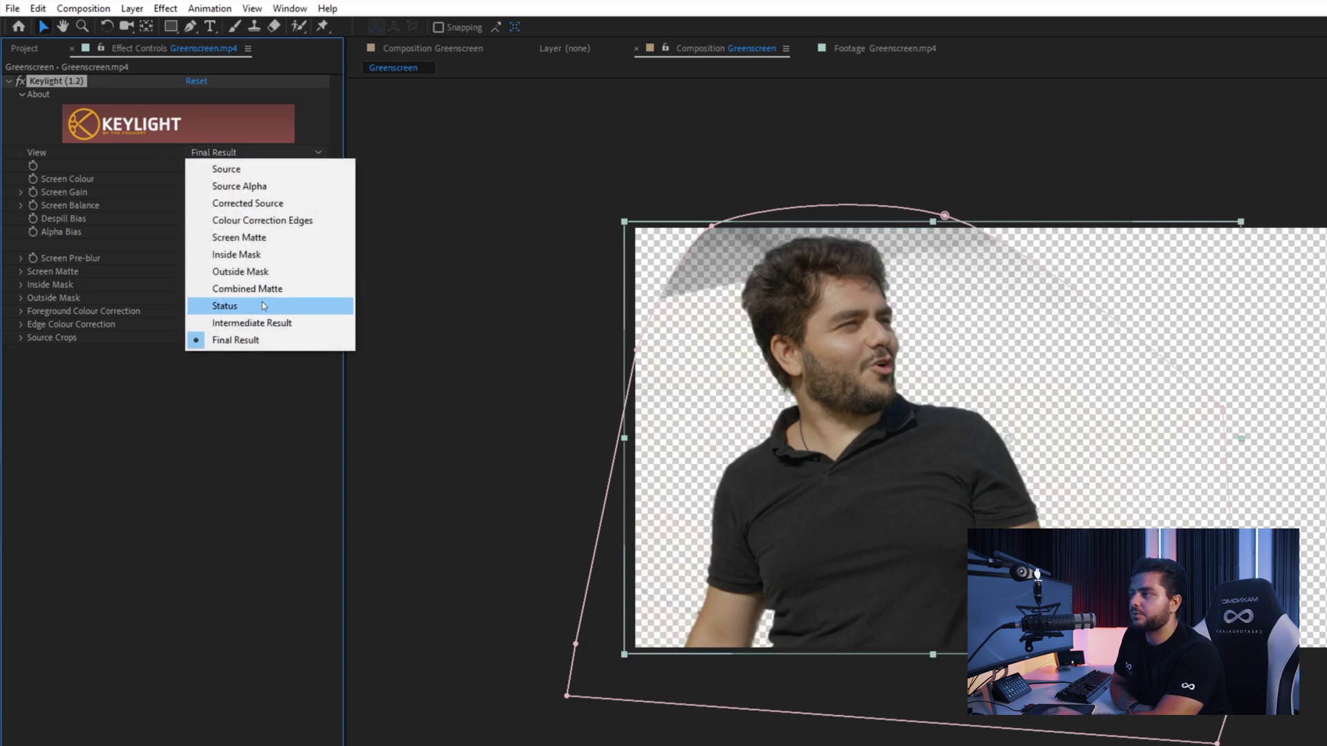
pyautogui.click(261, 242)
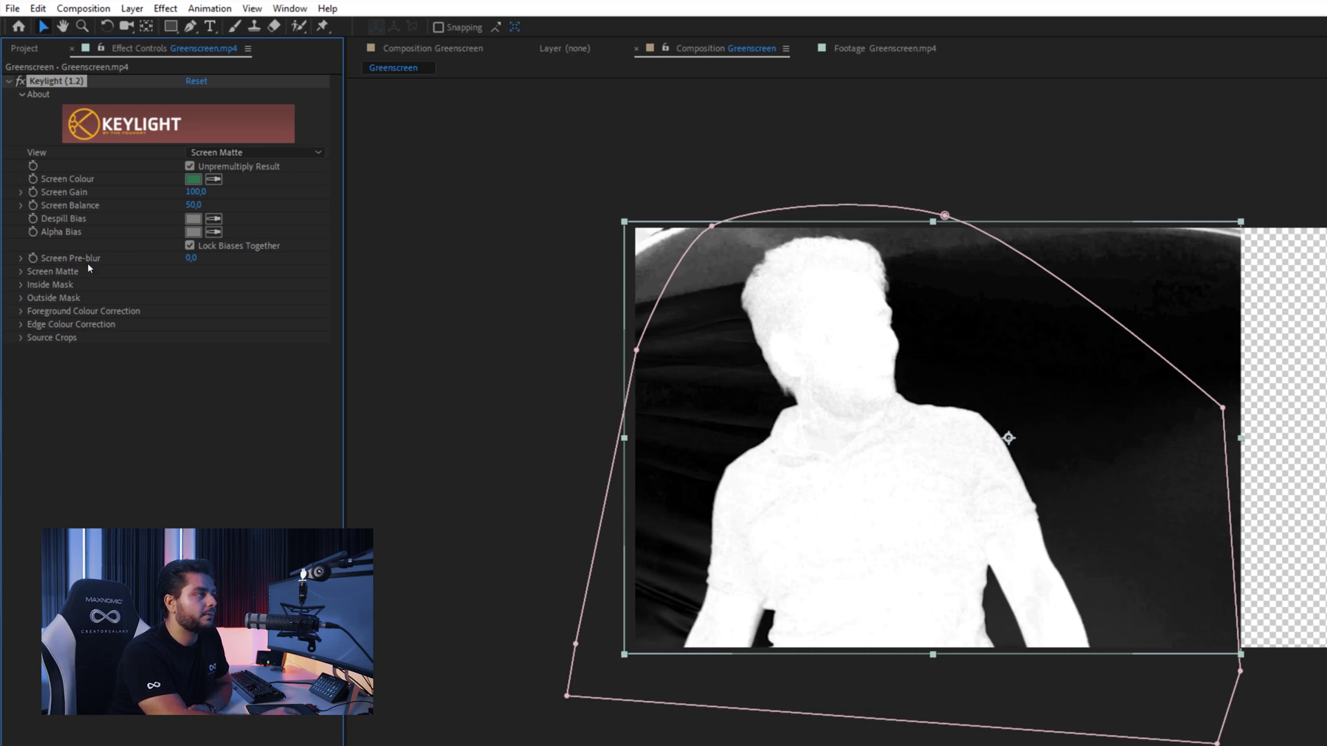
# Set Keylight's Screen Matte Clip Black to 47 and Clip White to 87, then switch View to Intermediate Result
pyautogui.click(20, 271)
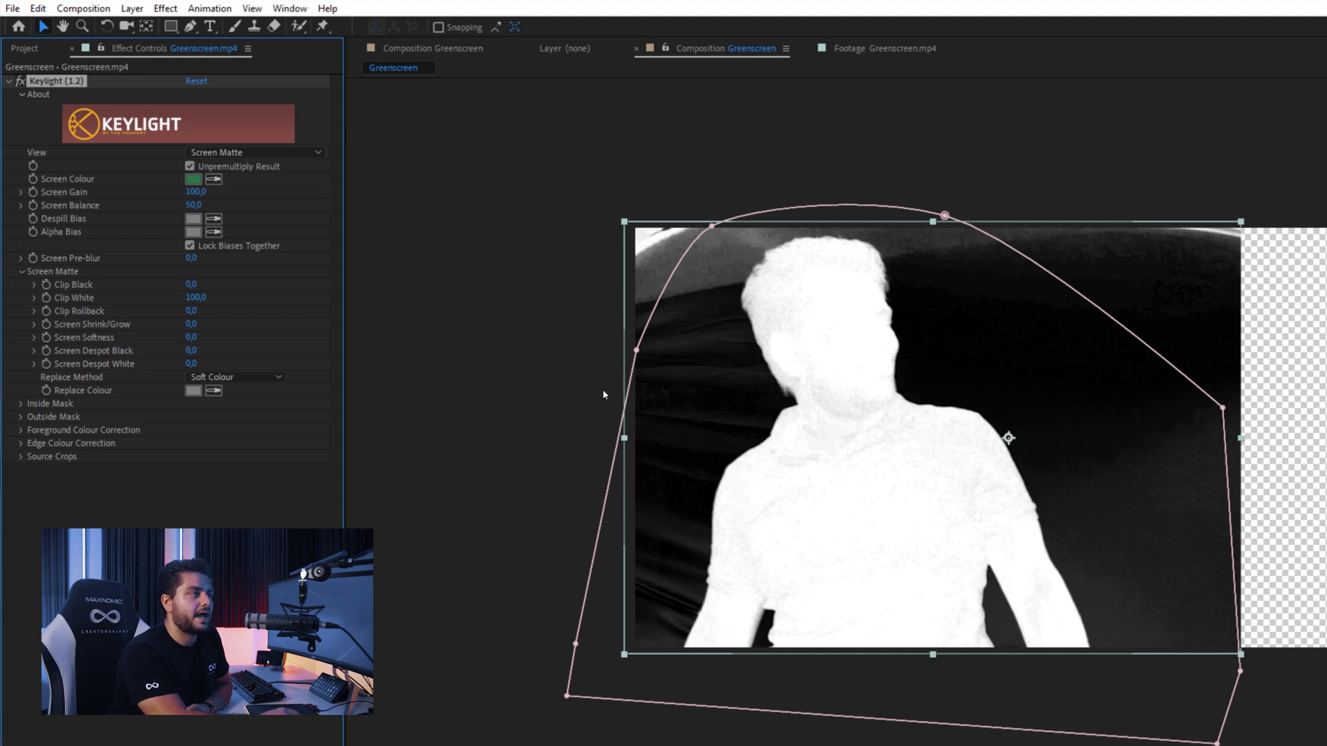
pyautogui.moveTo(188, 284); pyautogui.dragTo(228, 287)
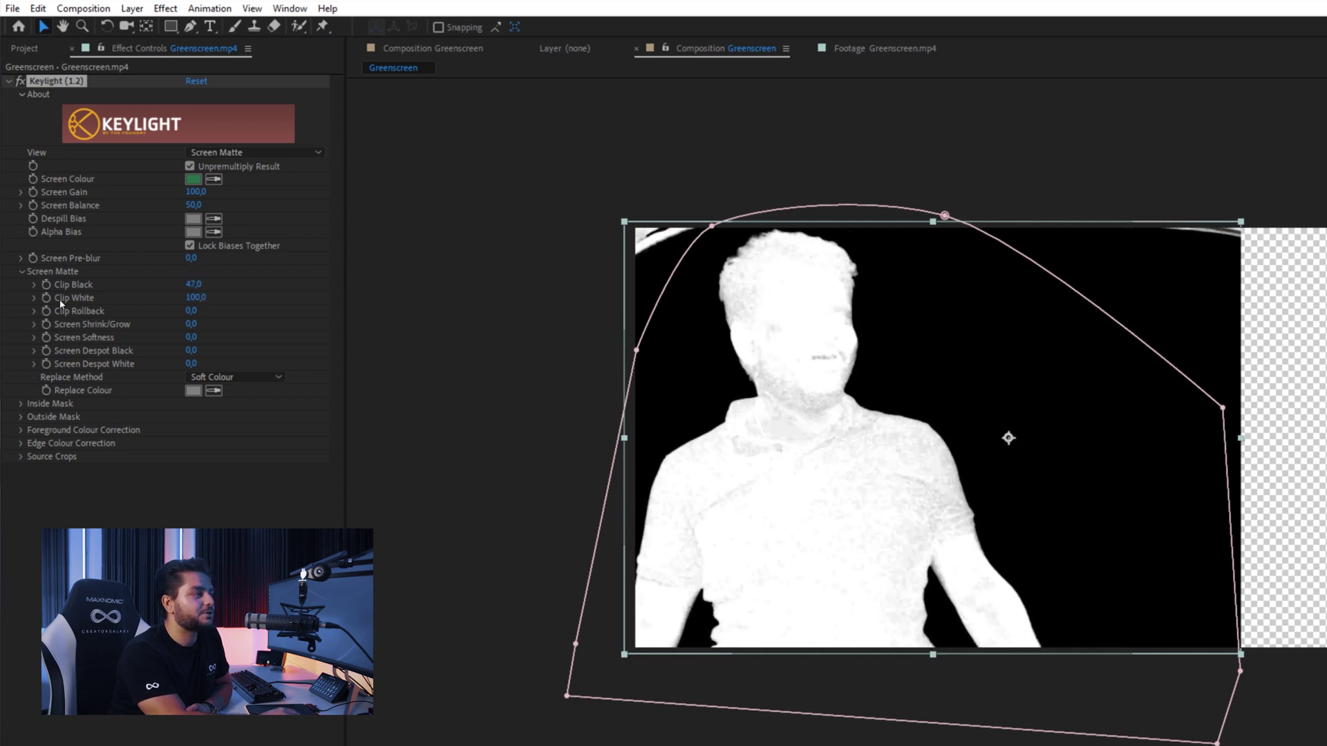
pyautogui.moveTo(203, 300); pyautogui.dragTo(189, 297)
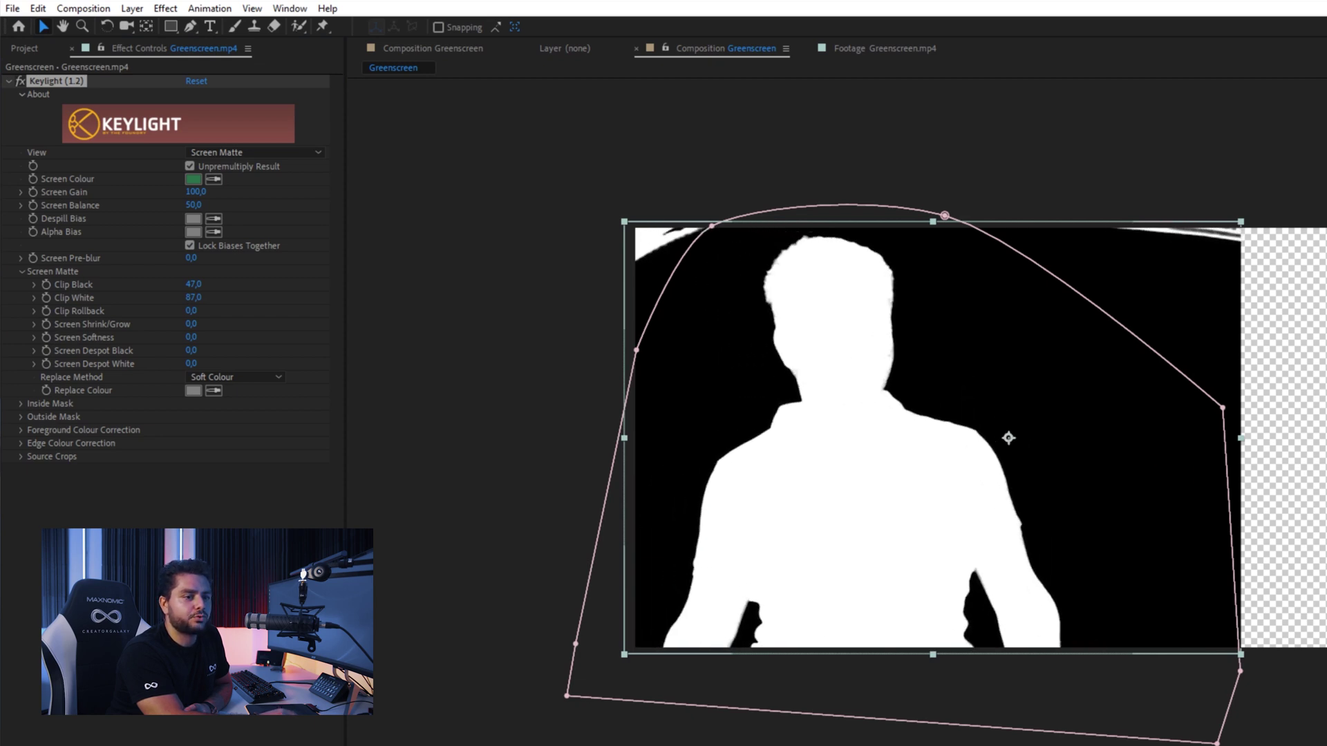
pyautogui.click(250, 153)
pyautogui.click(275, 325)
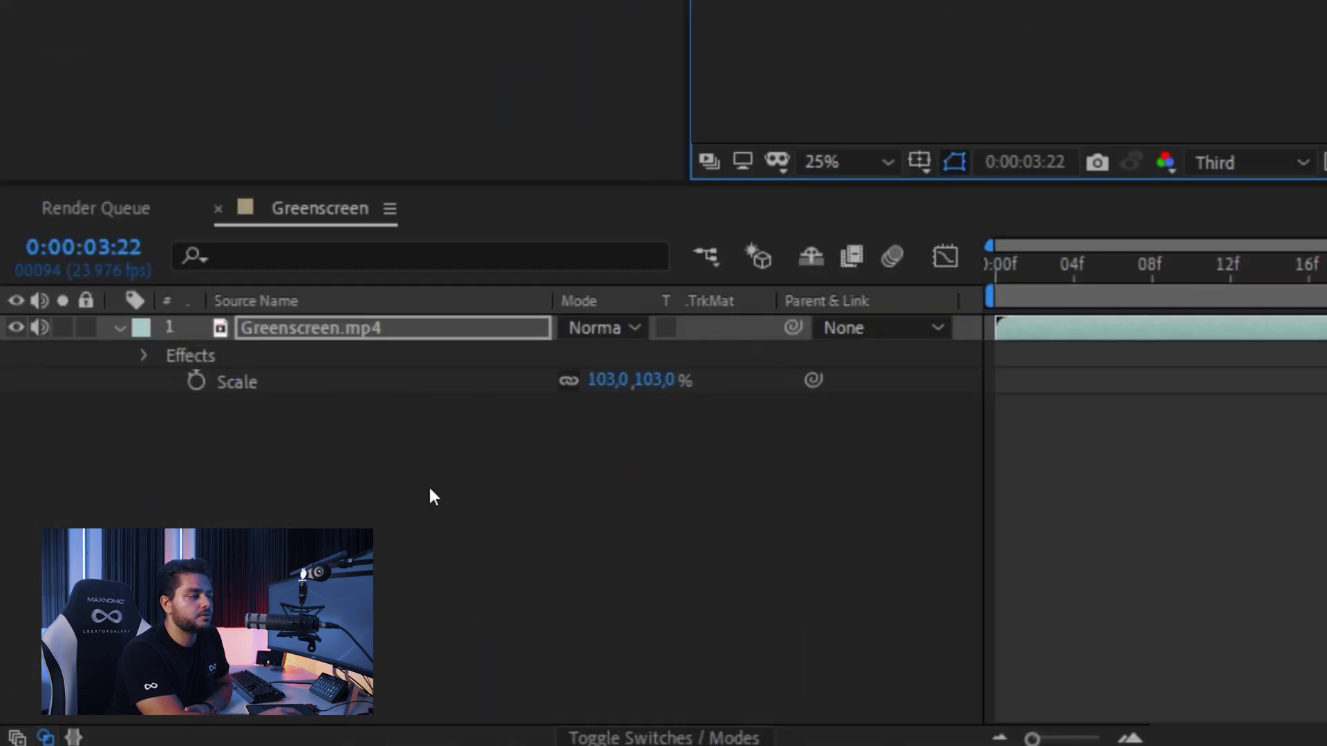
# Place a magenta solid beneath the footage to inspect the key, then delete it and reselect Greenscreen.mp4
pyautogui.rightClick(420, 495)
pyautogui.moveTo(587, 160)
pyautogui.click(872, 236)
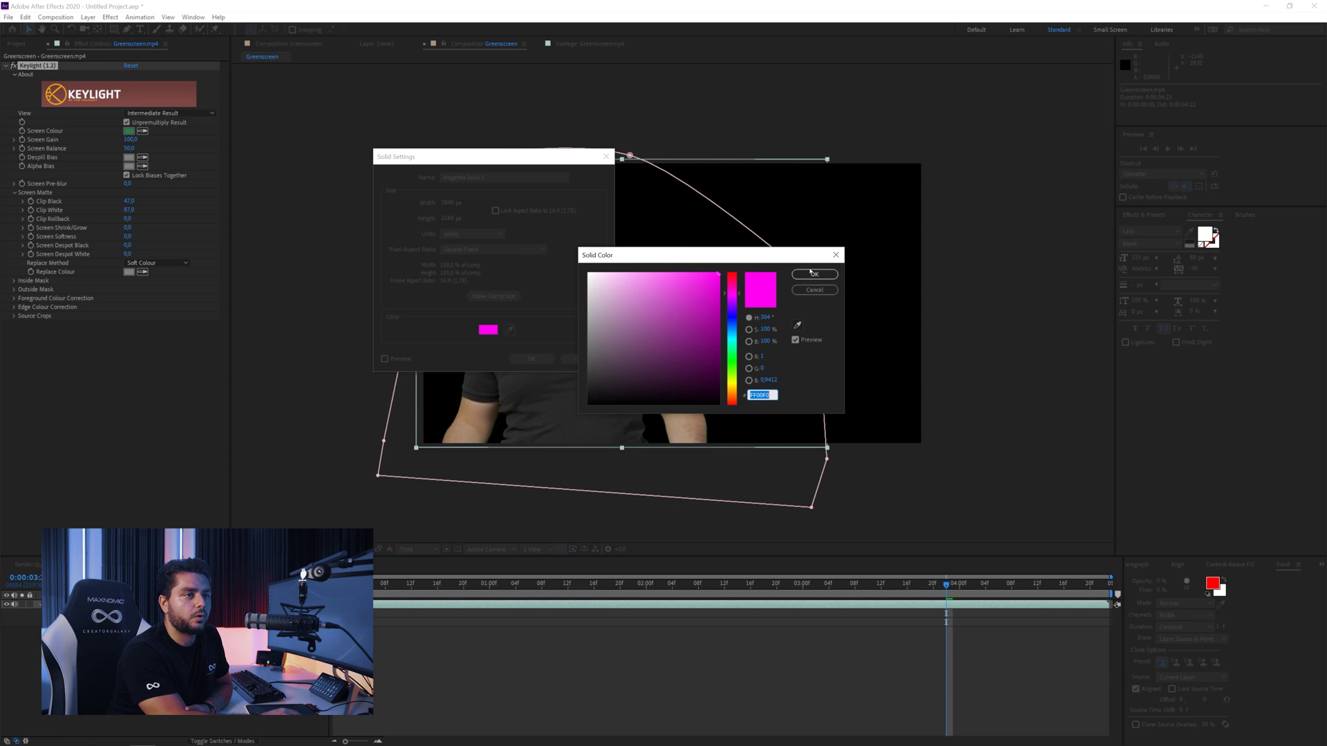
pyautogui.click(812, 273)
pyautogui.click(531, 358)
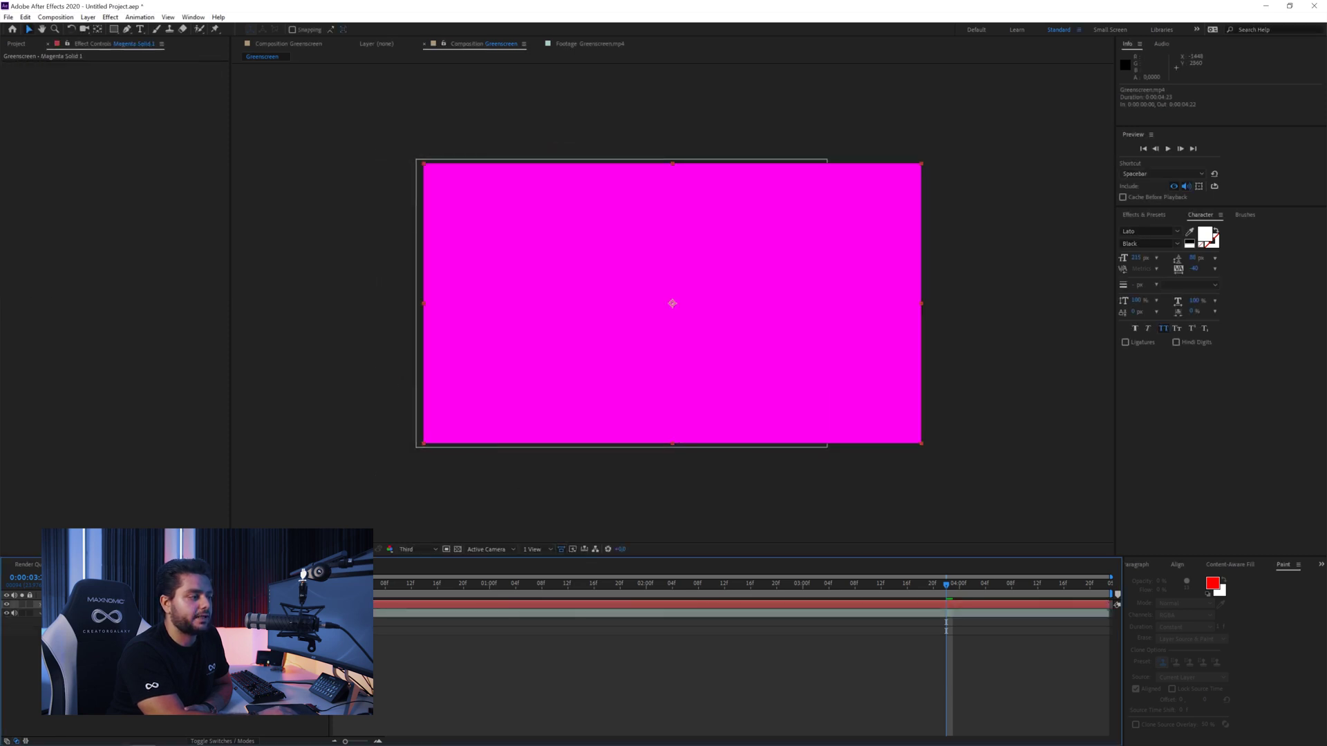
pyautogui.hotkey('ctrl', 'shift', '[')
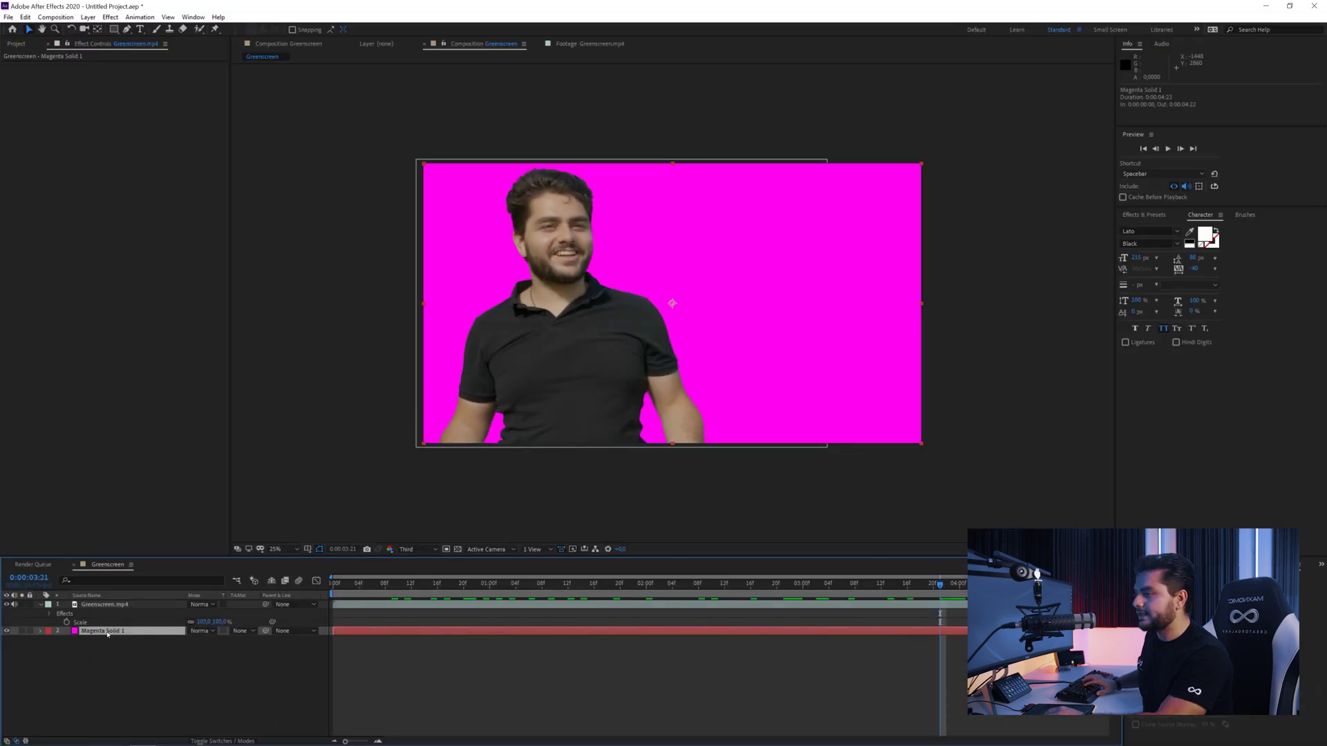
pyautogui.press('Delete')
pyautogui.click(104, 605)
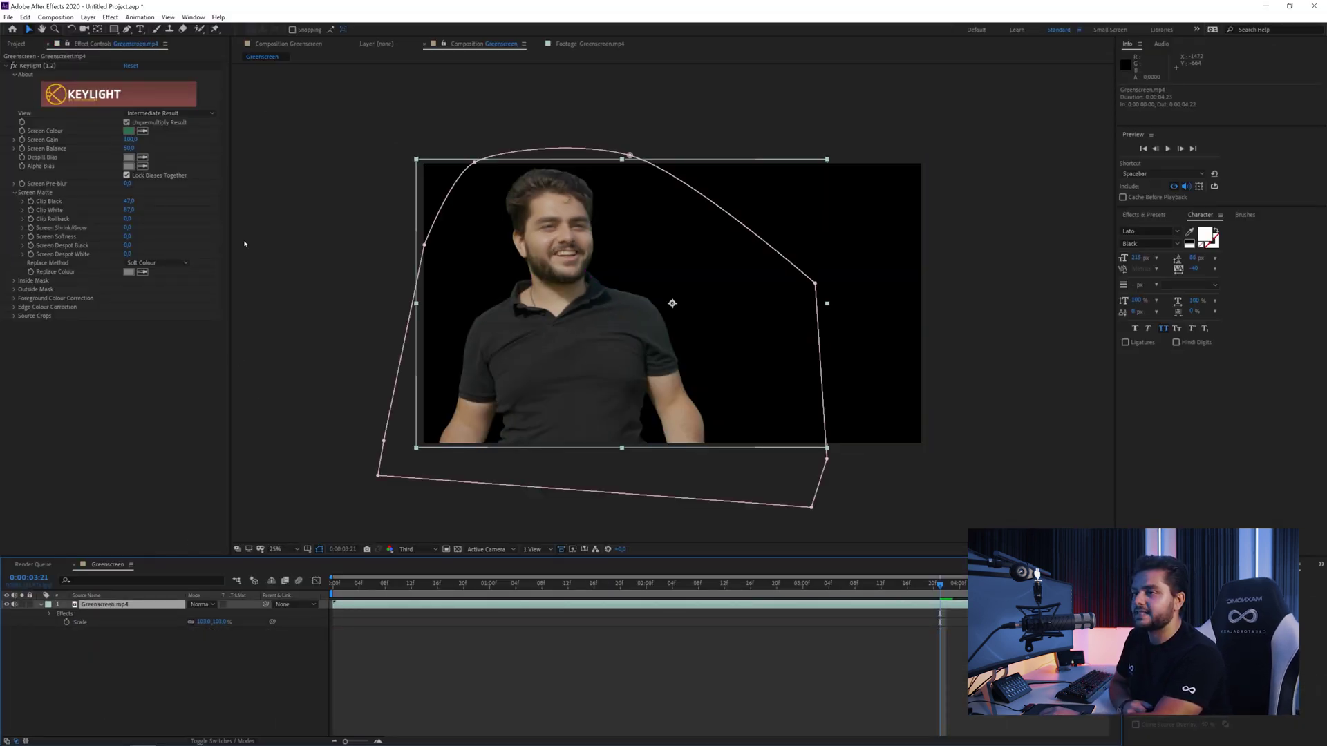
# Search 'adva' in Effects & Presets and apply Advanced Spill Suppressor to the footage
pyautogui.click(1144, 215)
pyautogui.click(1150, 227)
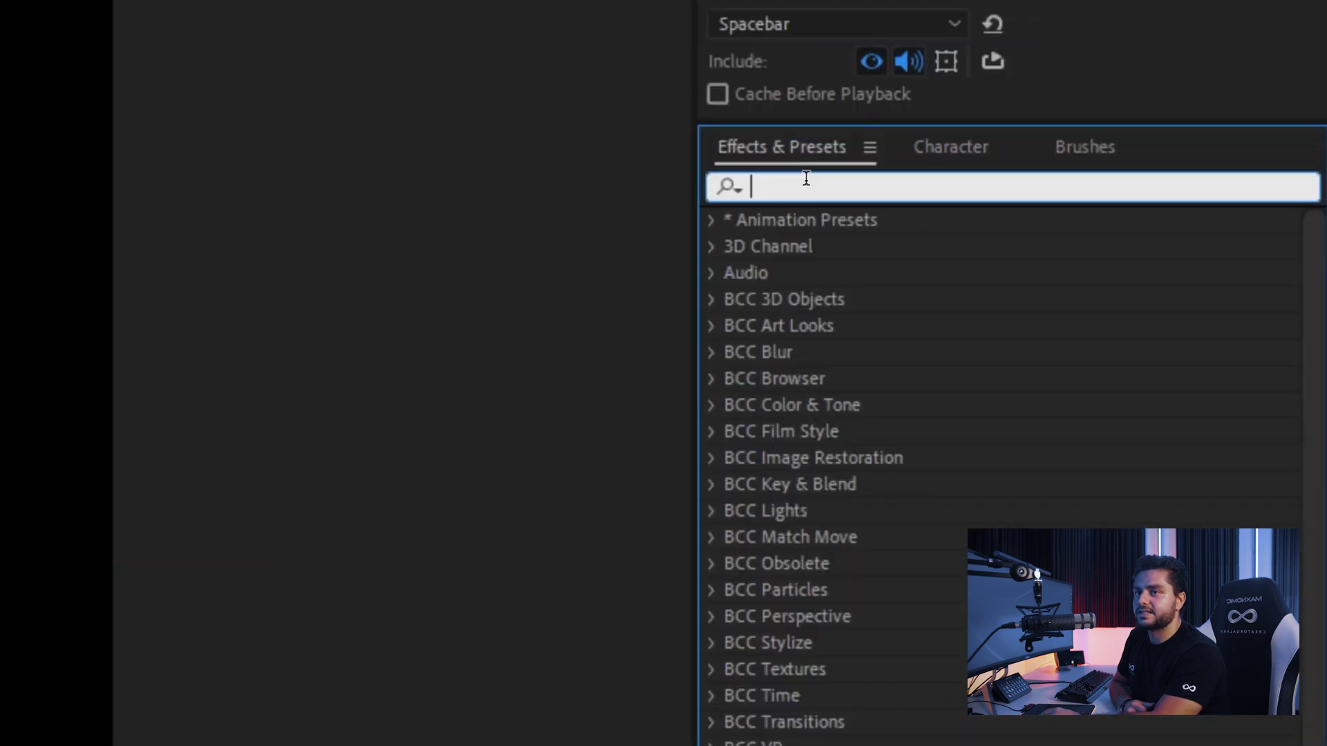
pyautogui.write('adva')
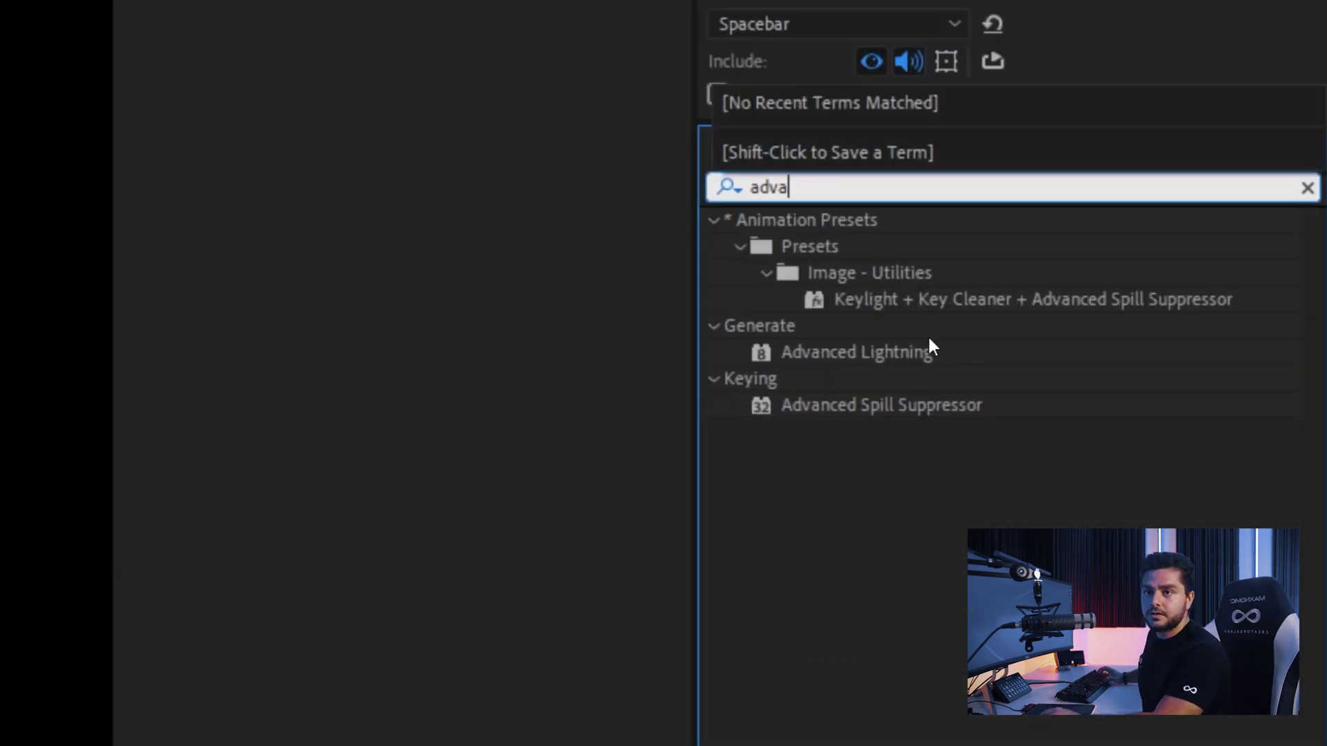
pyautogui.doubleClick(850, 405)
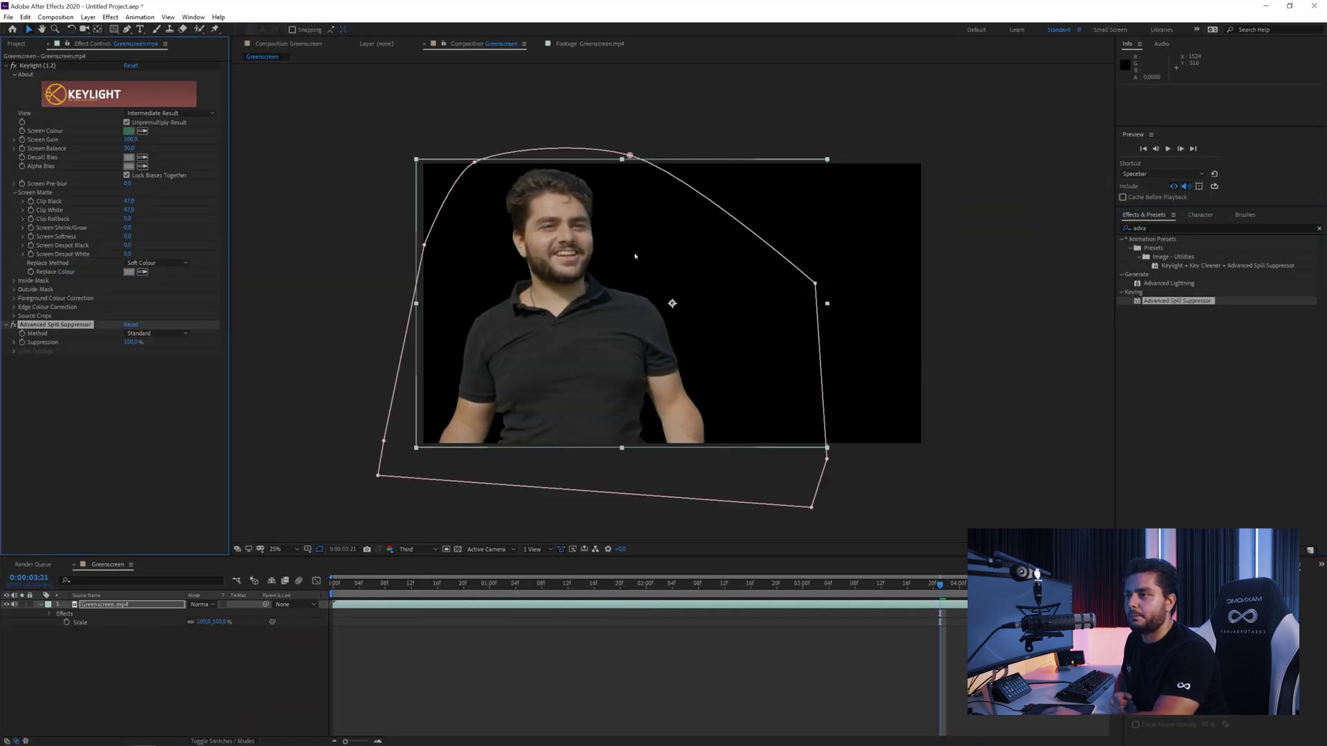
# Zoom the preview to 50% and set Keylight's Screen Softness to 1.0
pyautogui.press('.')
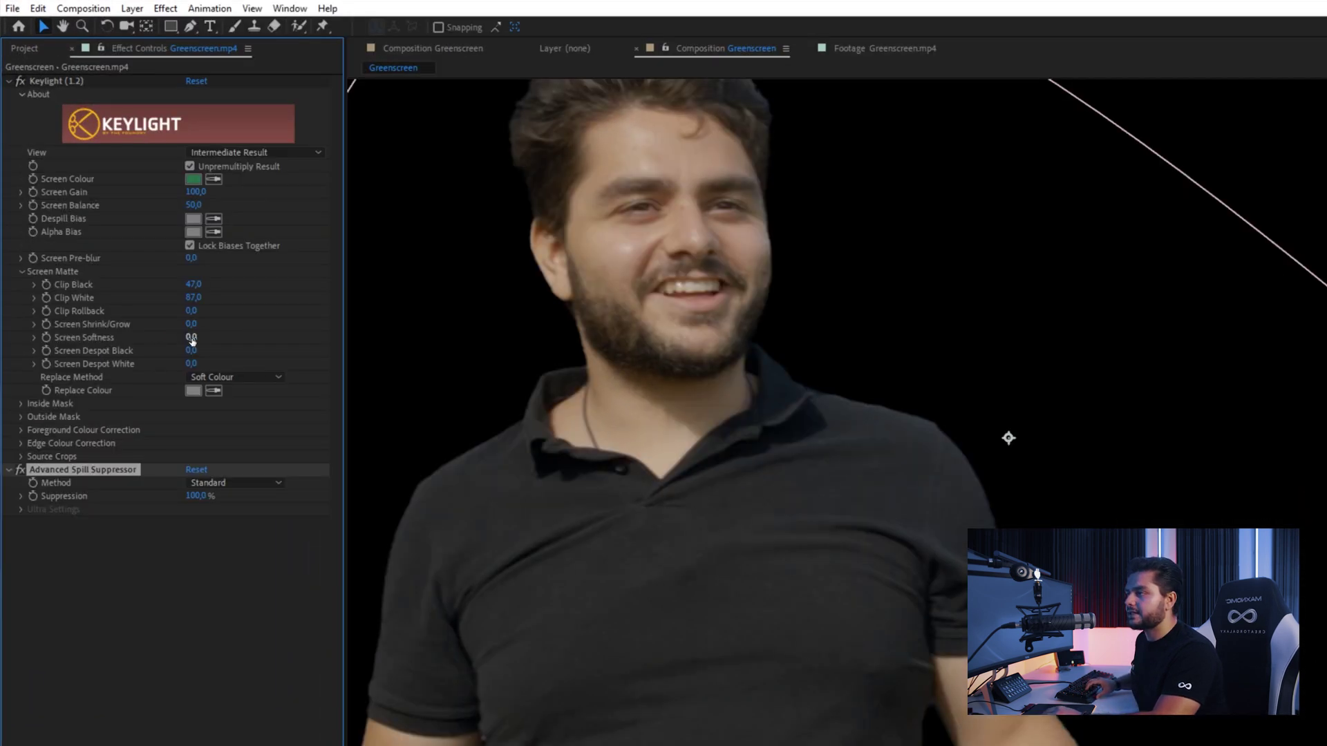
pyautogui.press('Return')
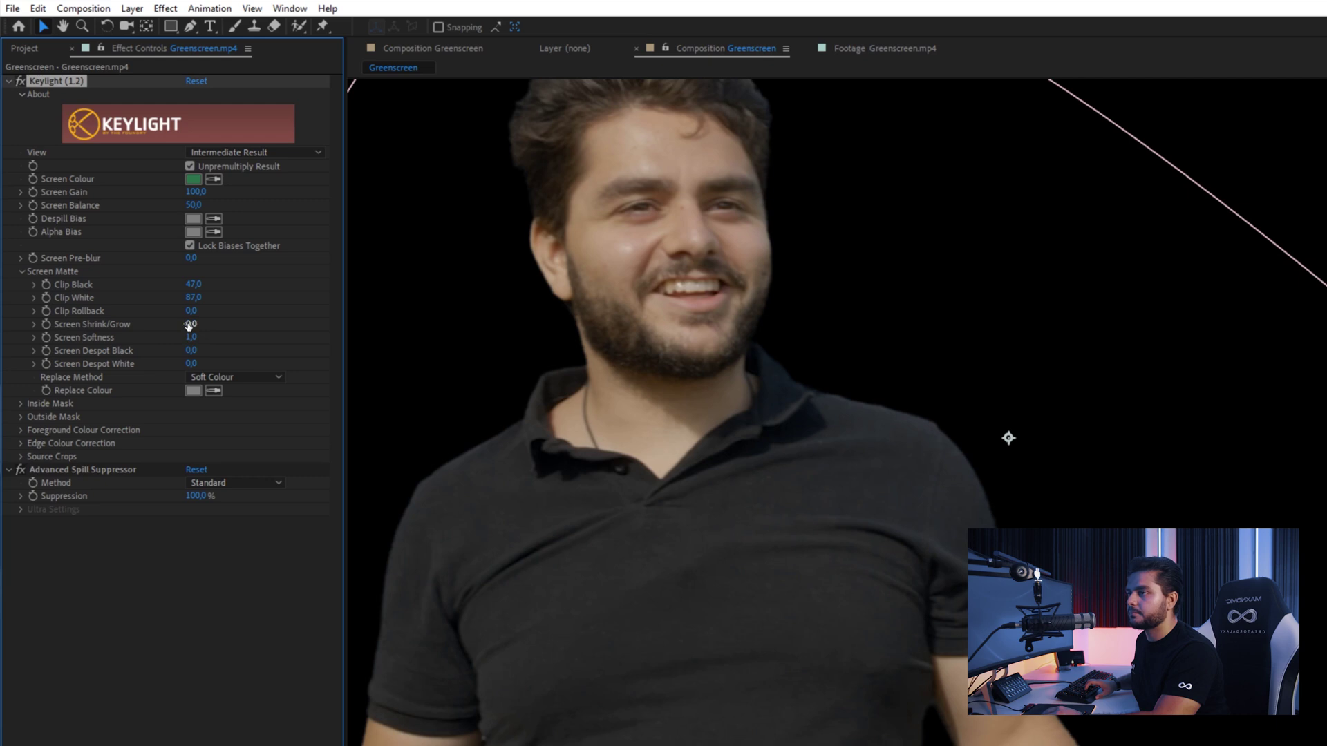
pyautogui.click(233, 328)
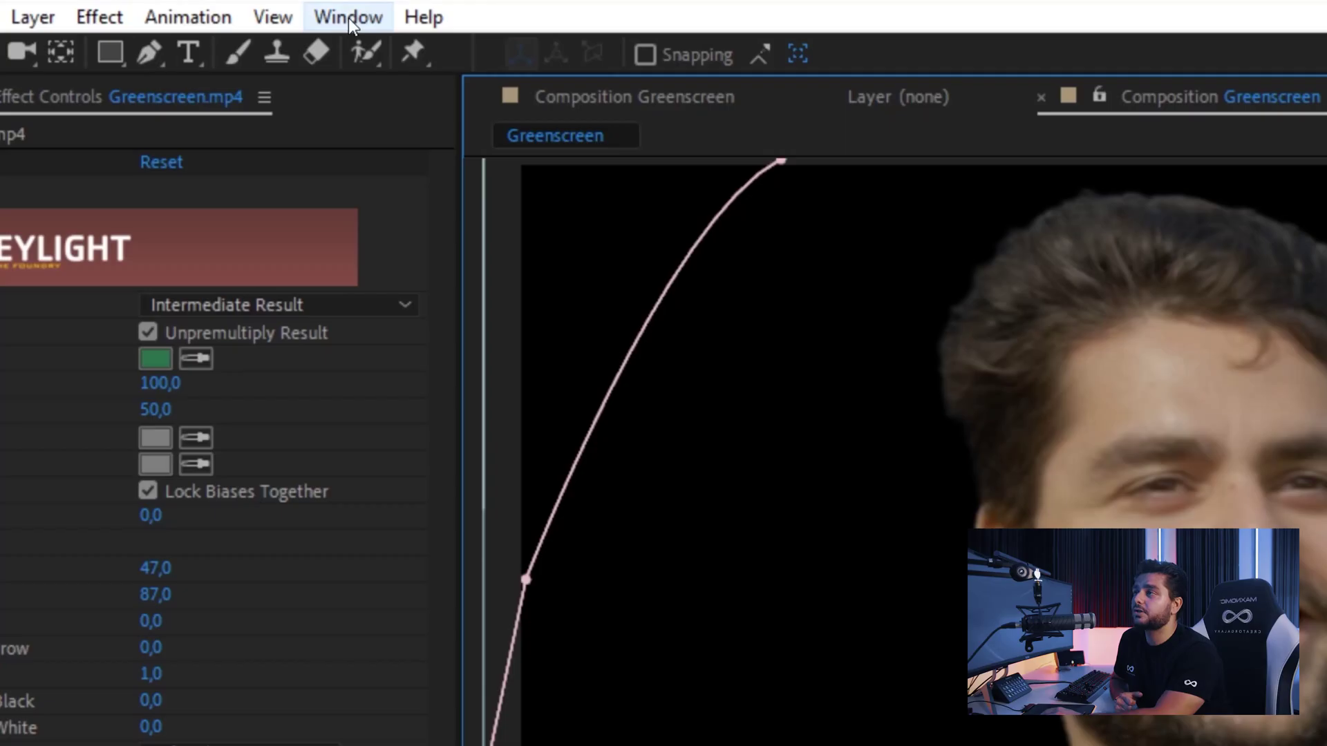
# From Libraries > My Library, add the Adobe Stock beach clip below Greenscreen.mp4 in the timeline
pyautogui.click(348, 18)
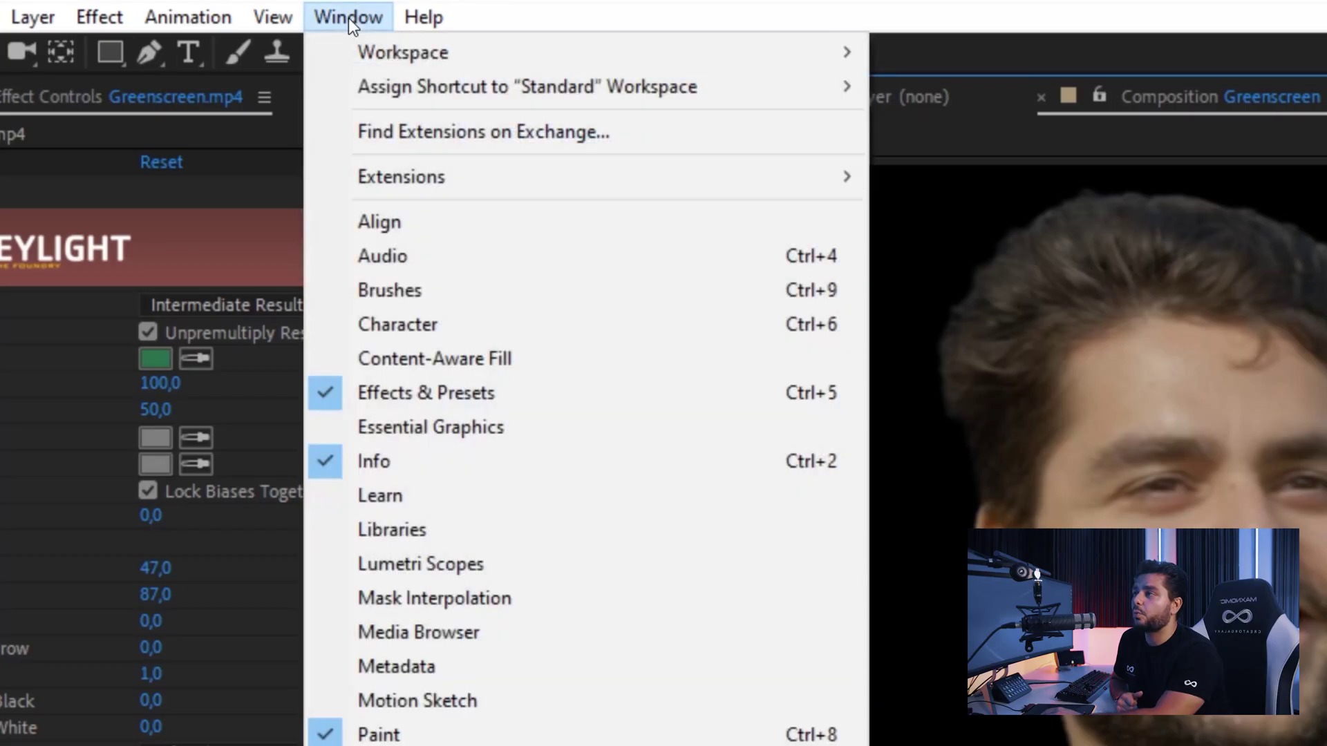
pyautogui.click(473, 536)
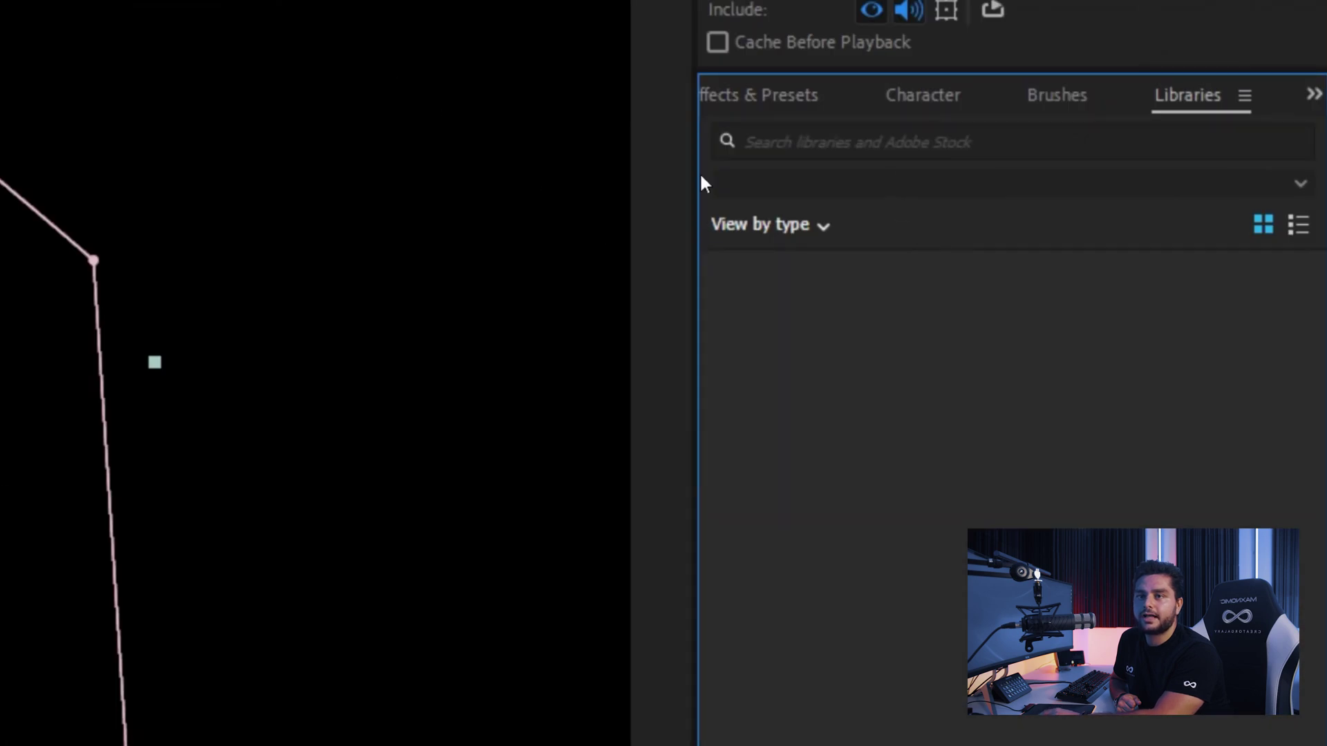
pyautogui.click(795, 142)
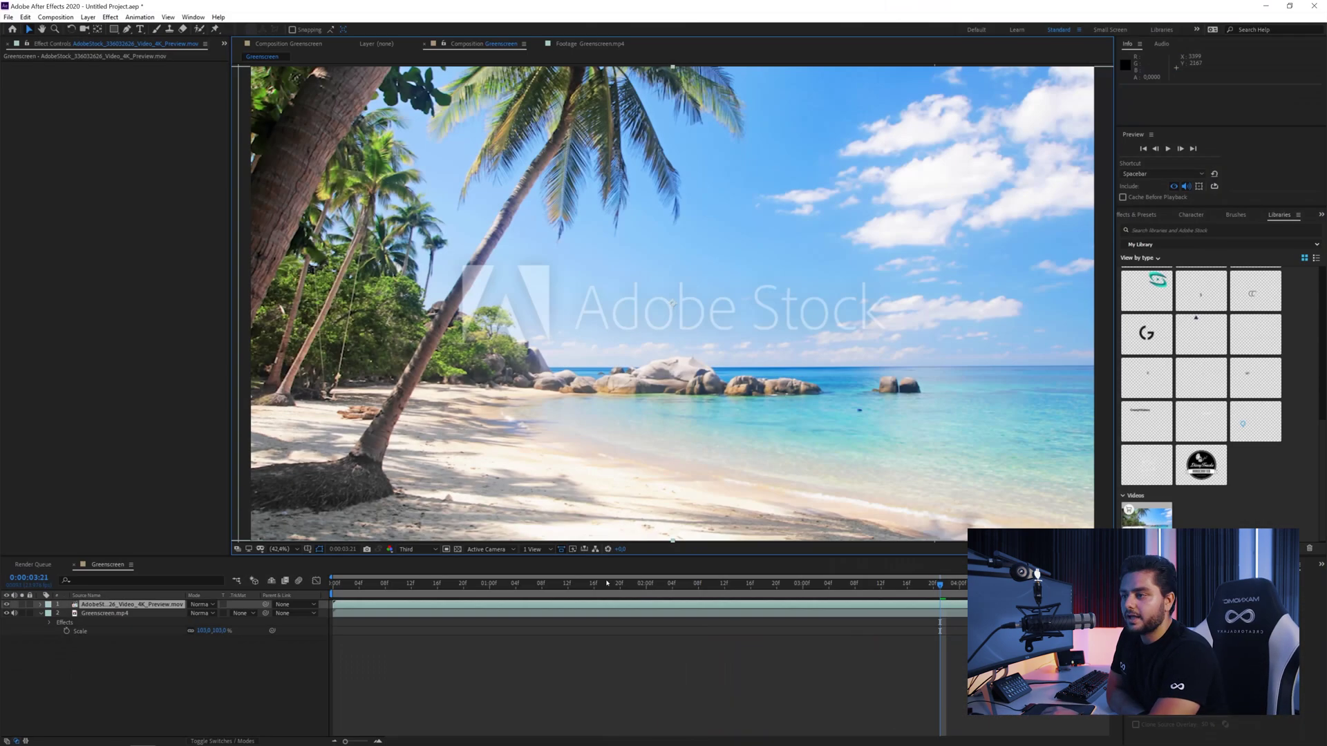
pyautogui.moveTo(129, 605); pyautogui.dragTo(129, 617)
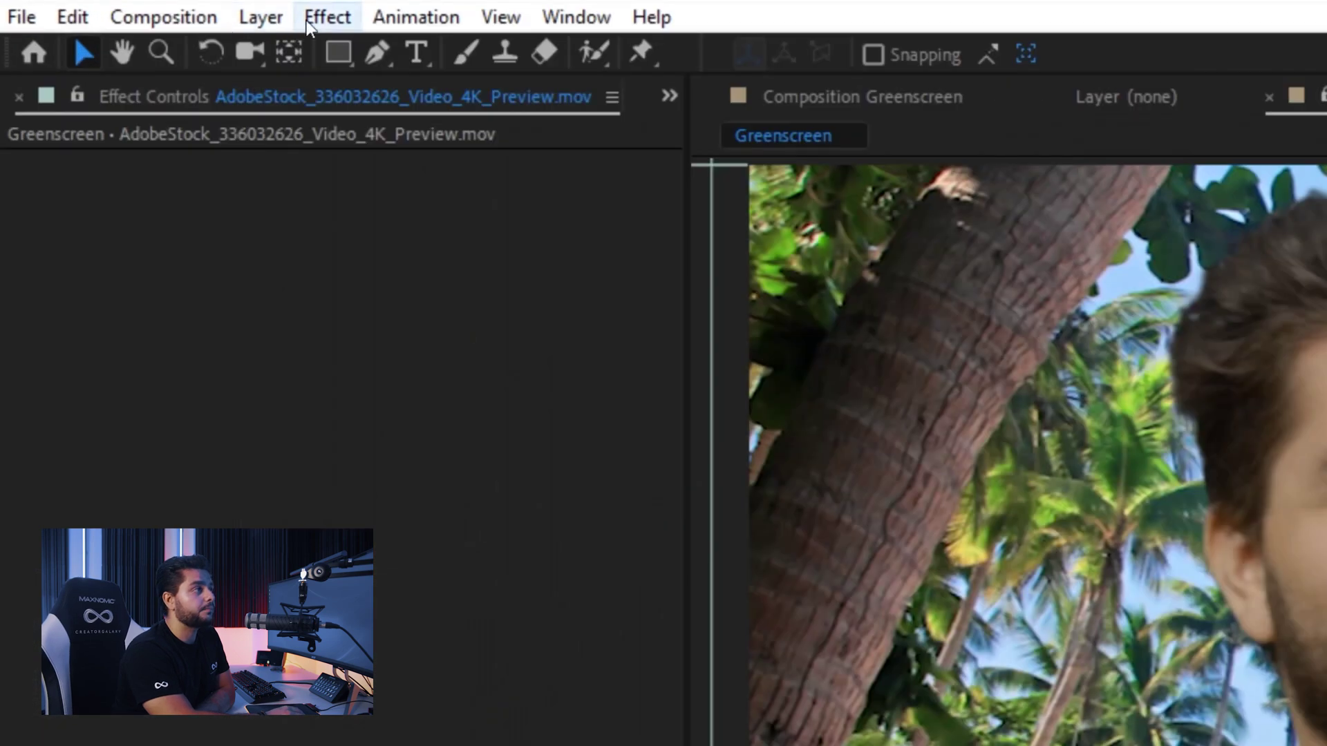
# Apply a brightening Curves adjustment to the beach layer
pyautogui.click(309, 22)
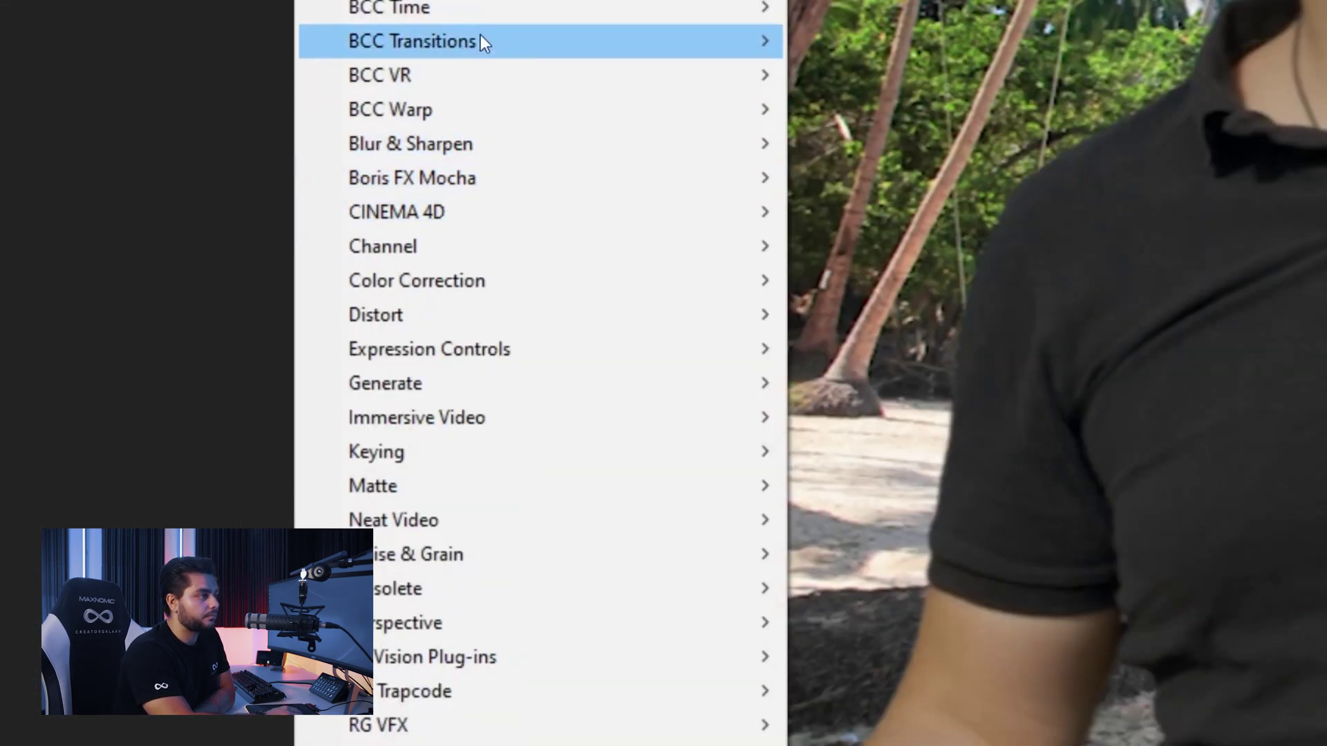
pyautogui.moveTo(470, 280)
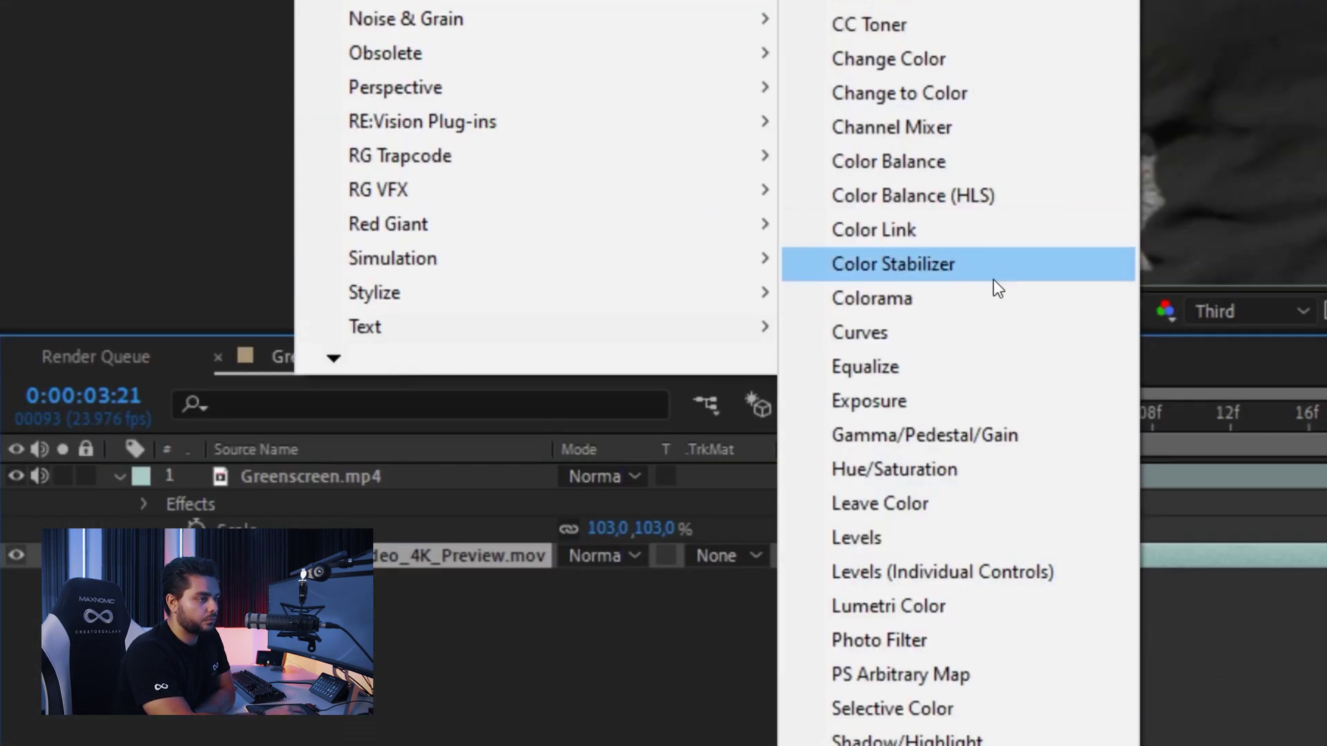
pyautogui.click(900, 338)
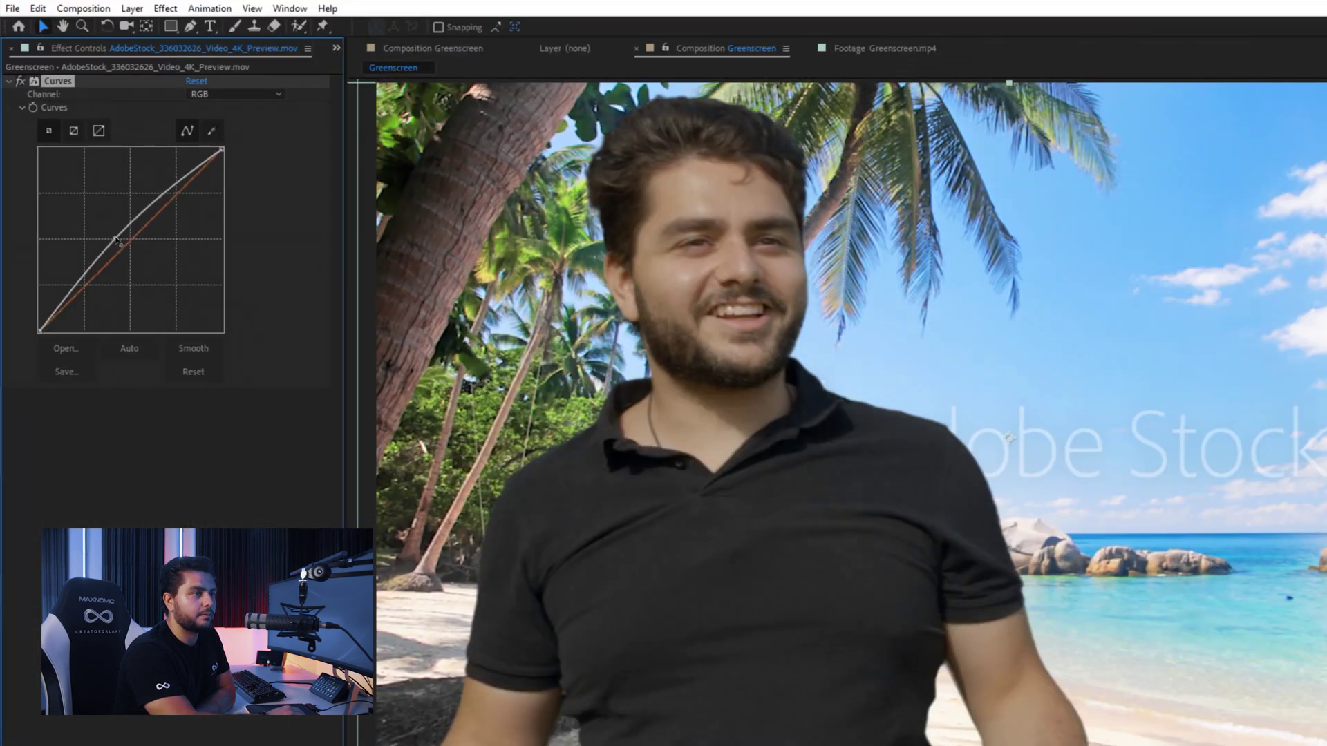
# Add Camera Lens Blur with Blur Radius 5 to the beach layer, then reselect the green-screen layer
pyautogui.click(165, 8)
pyautogui.moveTo(332, 455)
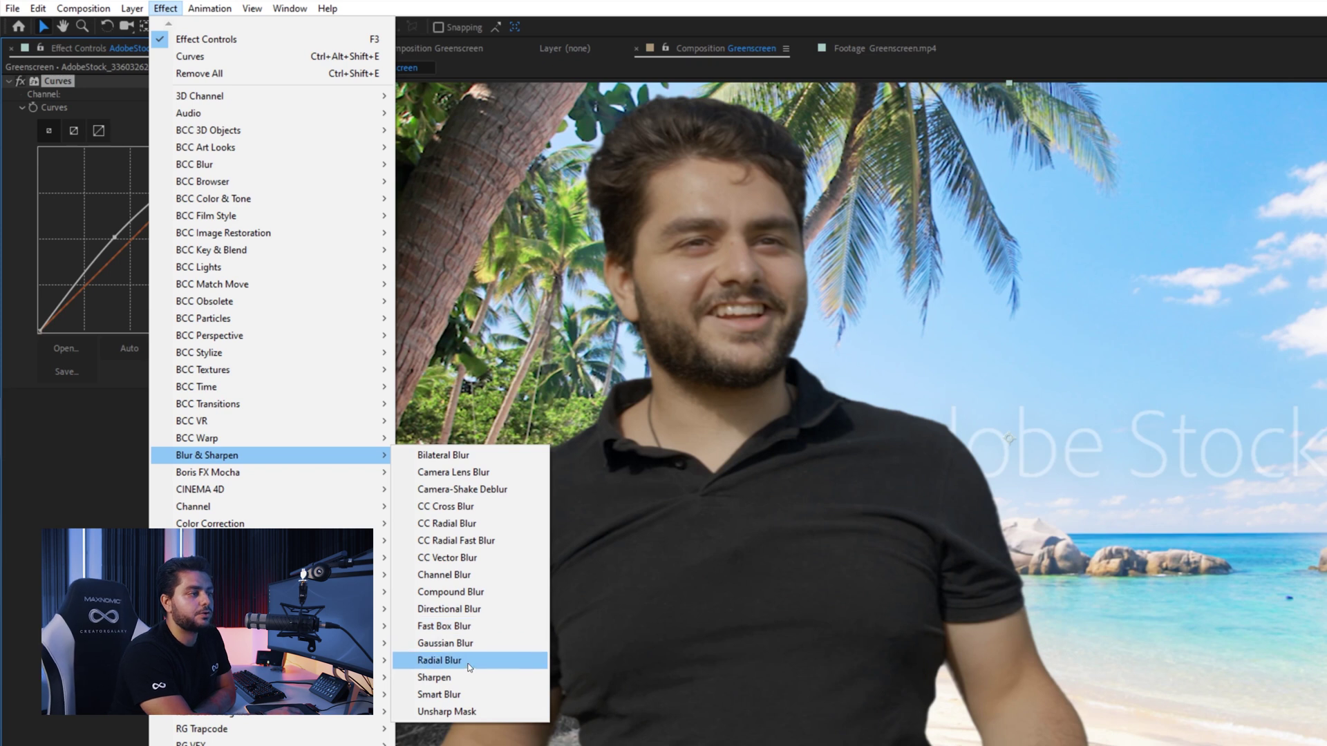
pyautogui.click(453, 472)
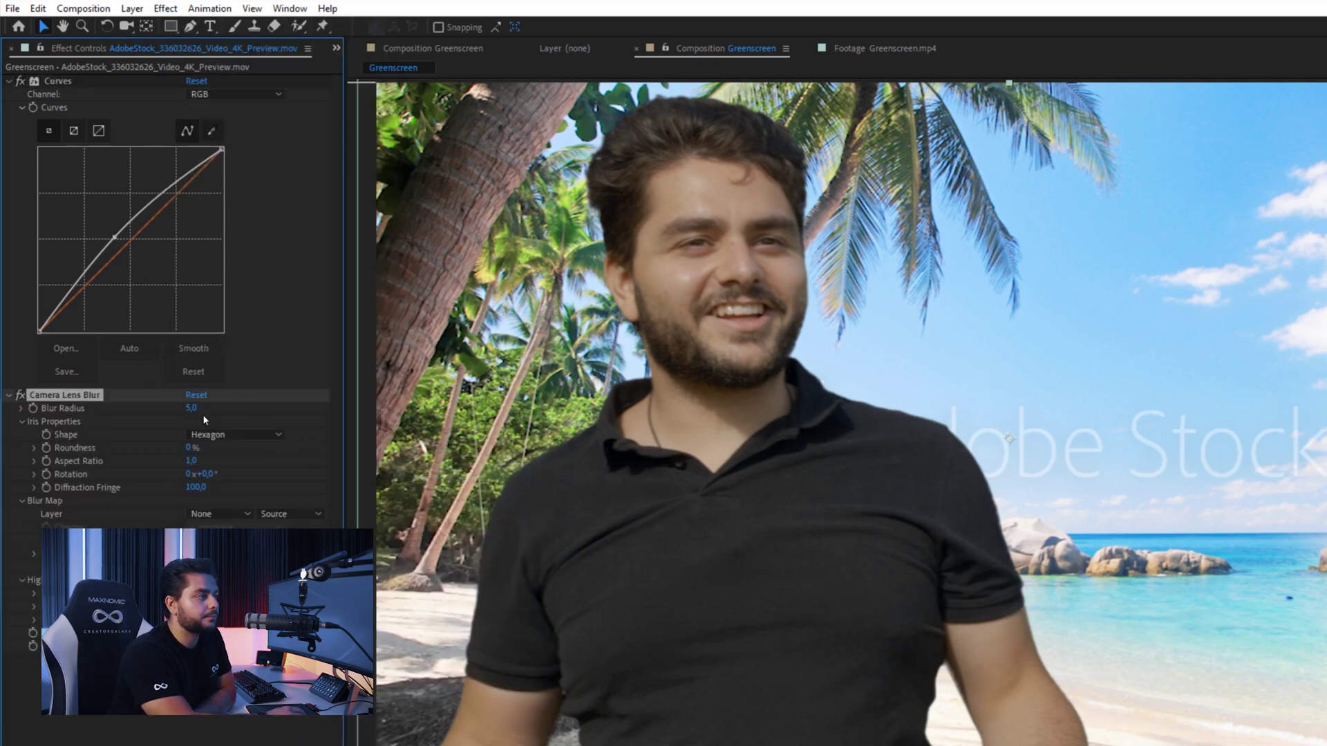
pyautogui.click(1045, 664)
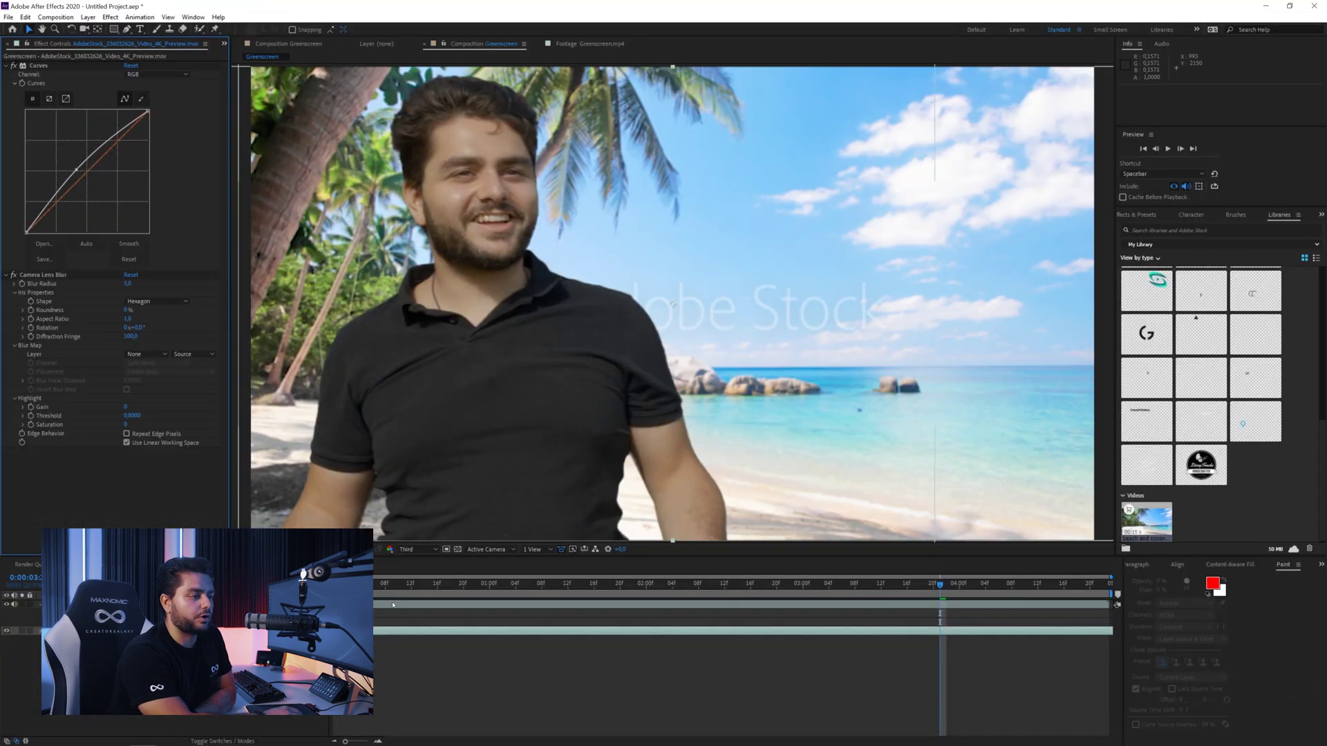
pyautogui.click(392, 605)
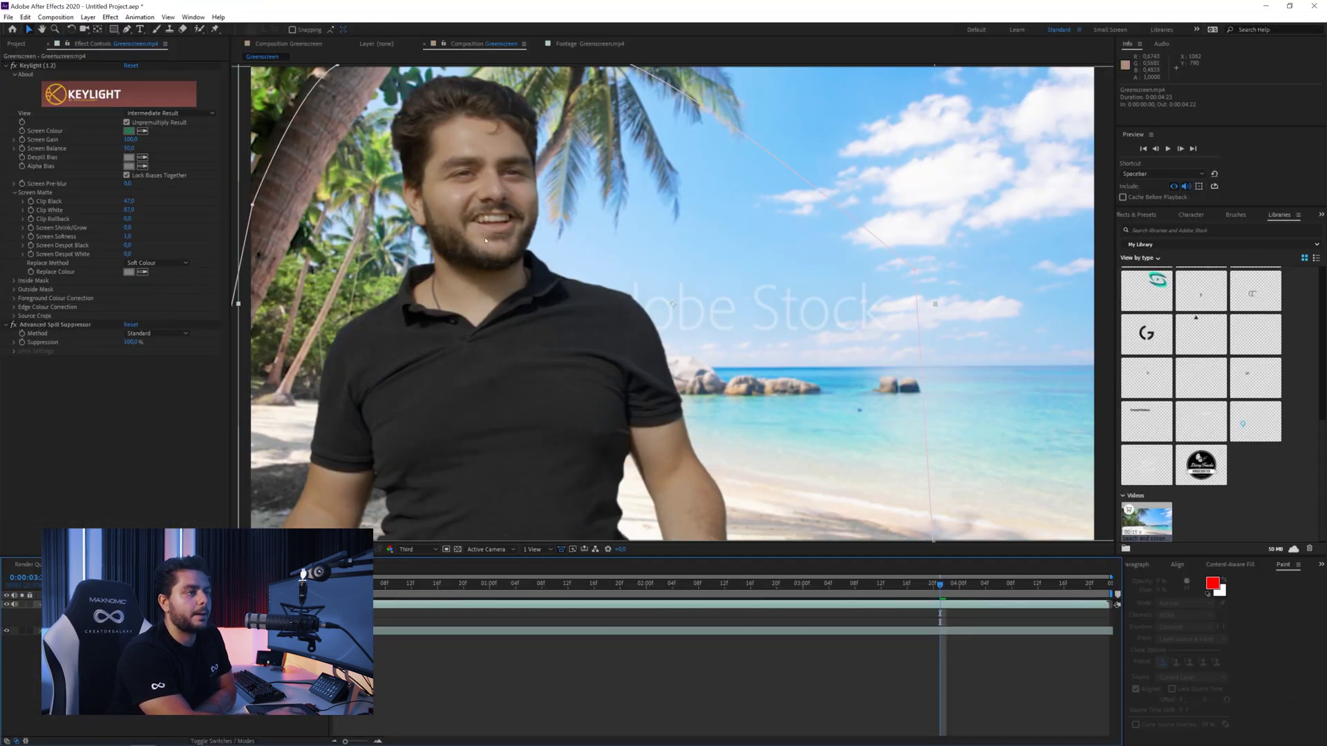
# Apply a Curves effect to Greenscreen.mp4 and pull the lower curve down to darken the man's shadows
pyautogui.click(110, 16)
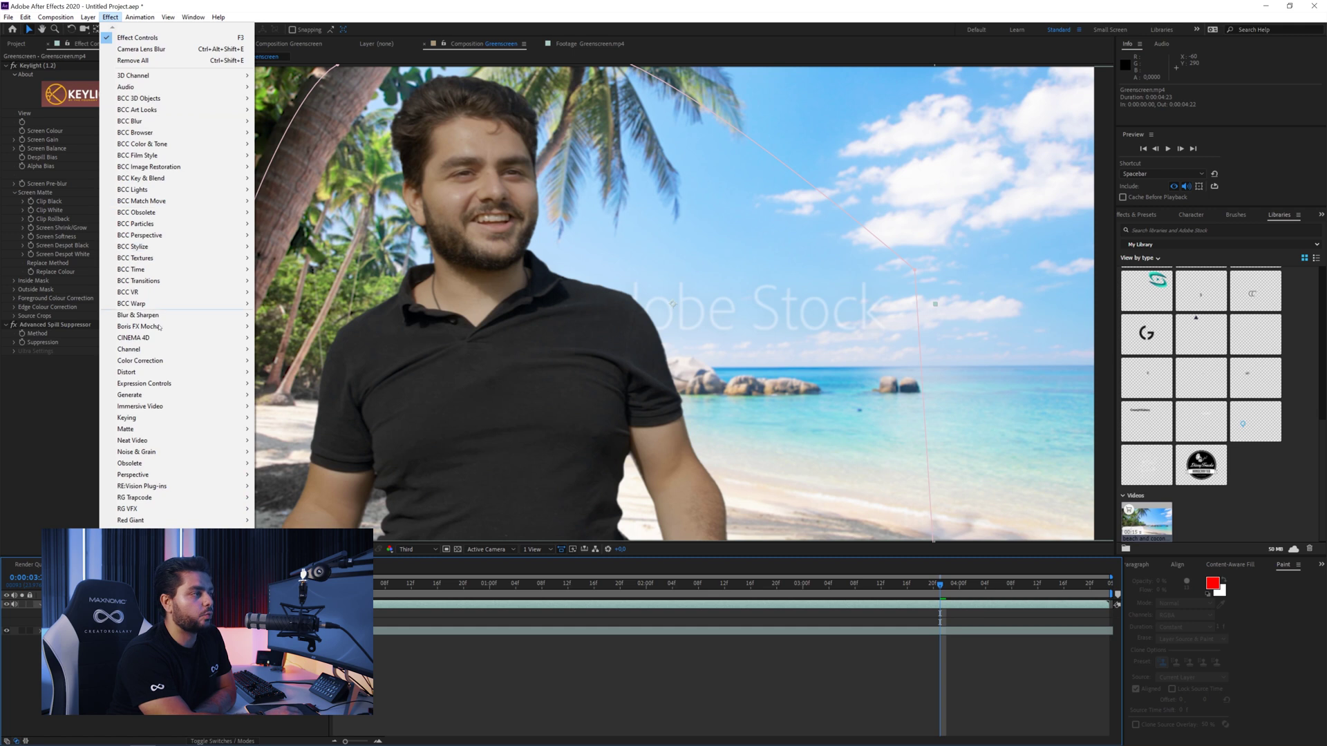
pyautogui.moveTo(161, 365)
pyautogui.click(286, 545)
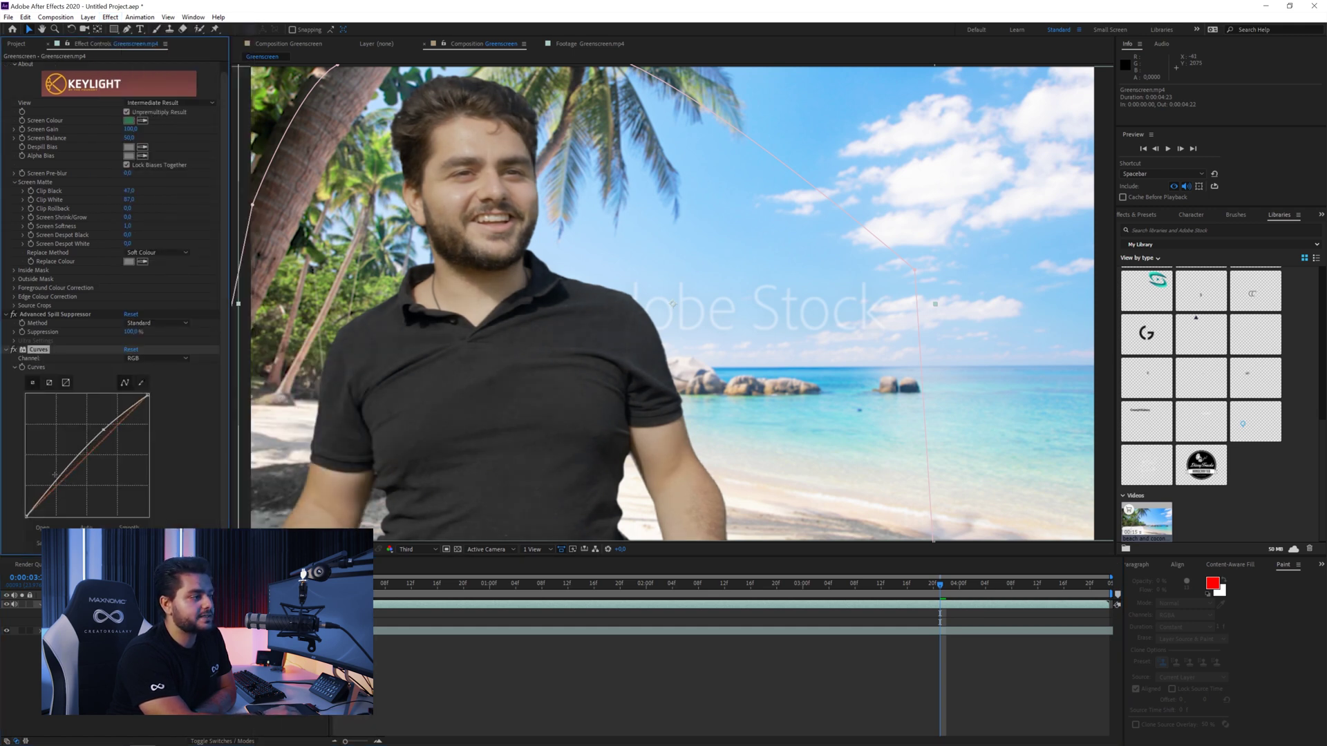
pyautogui.moveTo(55, 475); pyautogui.dragTo(60, 486)
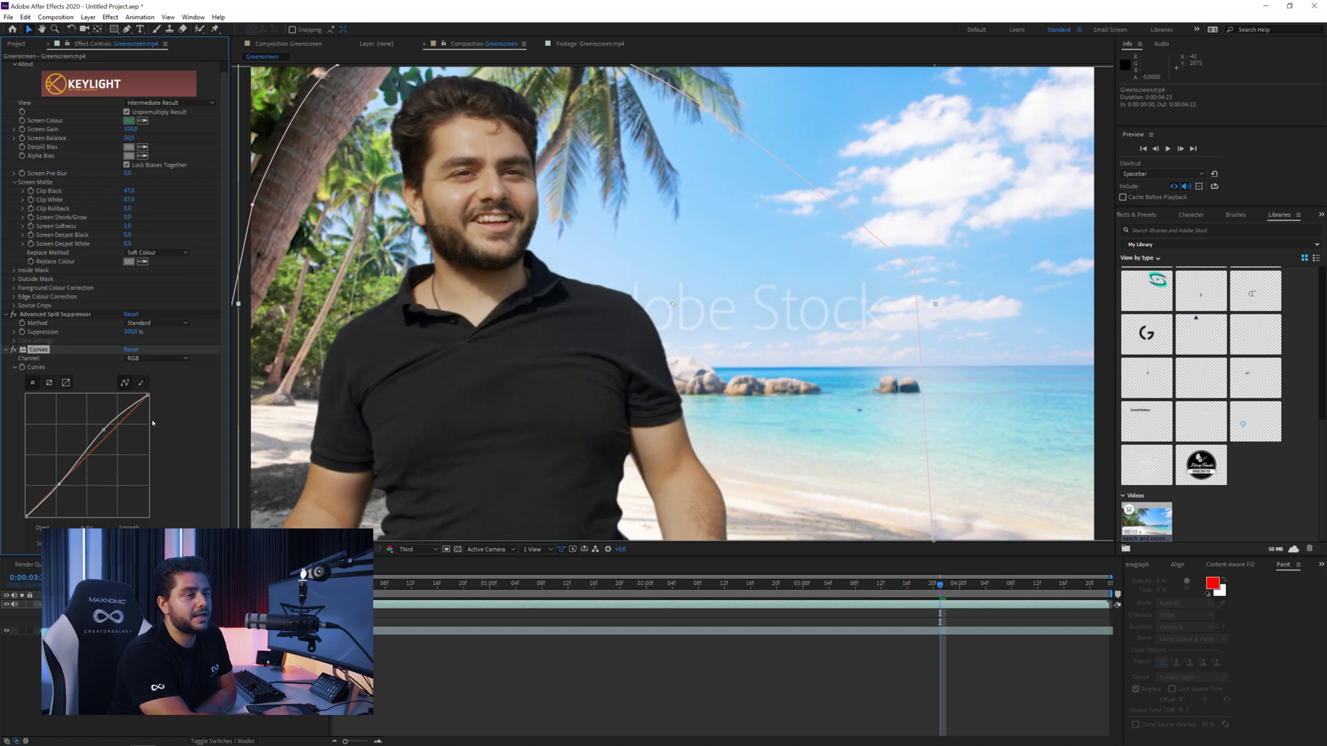